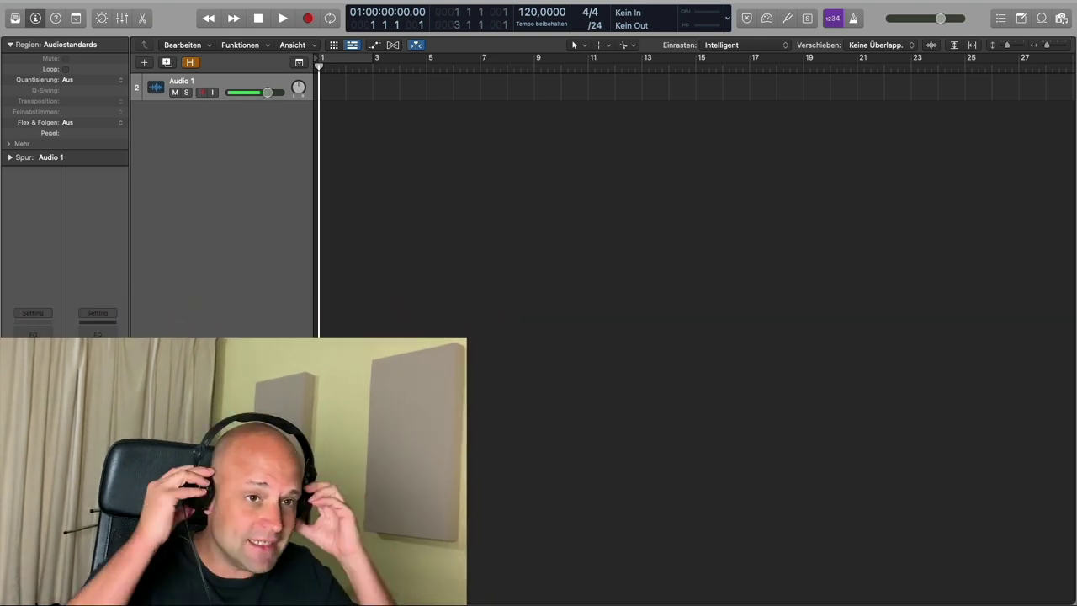
Step: Create a new Quick Sampler track from the project audio file Bass Smple.aif and hide the project browser
{"action": "left_click", "coordinate": [1062, 18]}
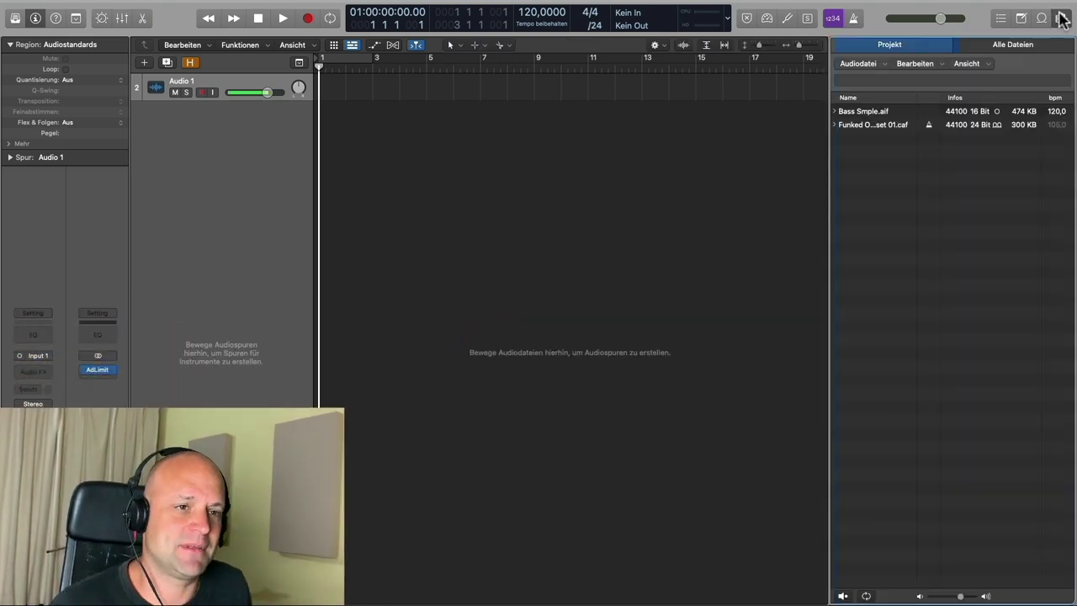
{"action": "left_click", "coordinate": [888, 114]}
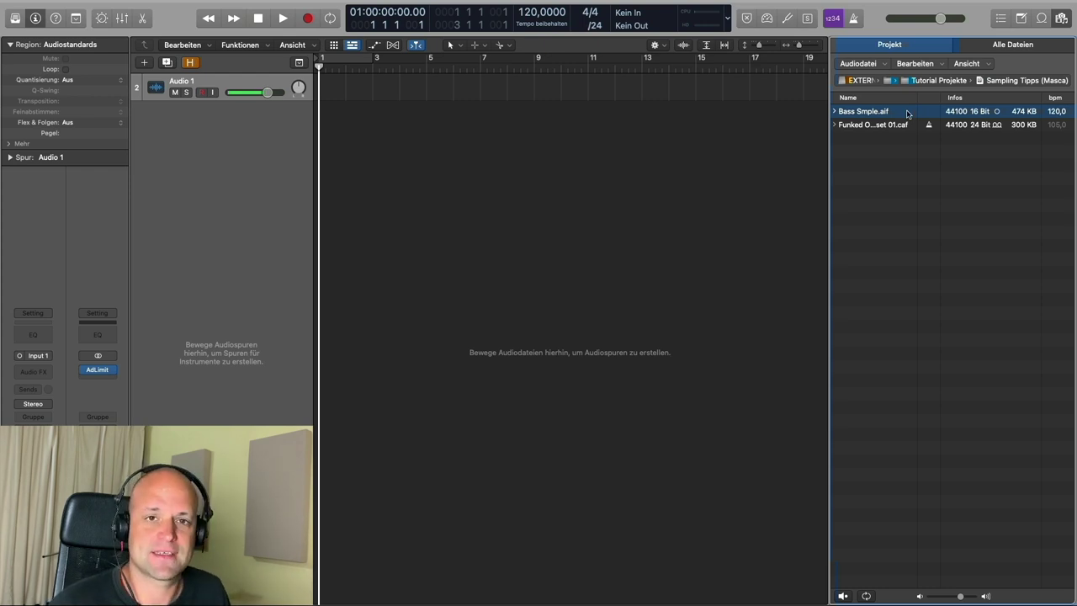
{"action": "left_click_drag", "start_coordinate": [907, 113], "coordinate": [542, 168]}
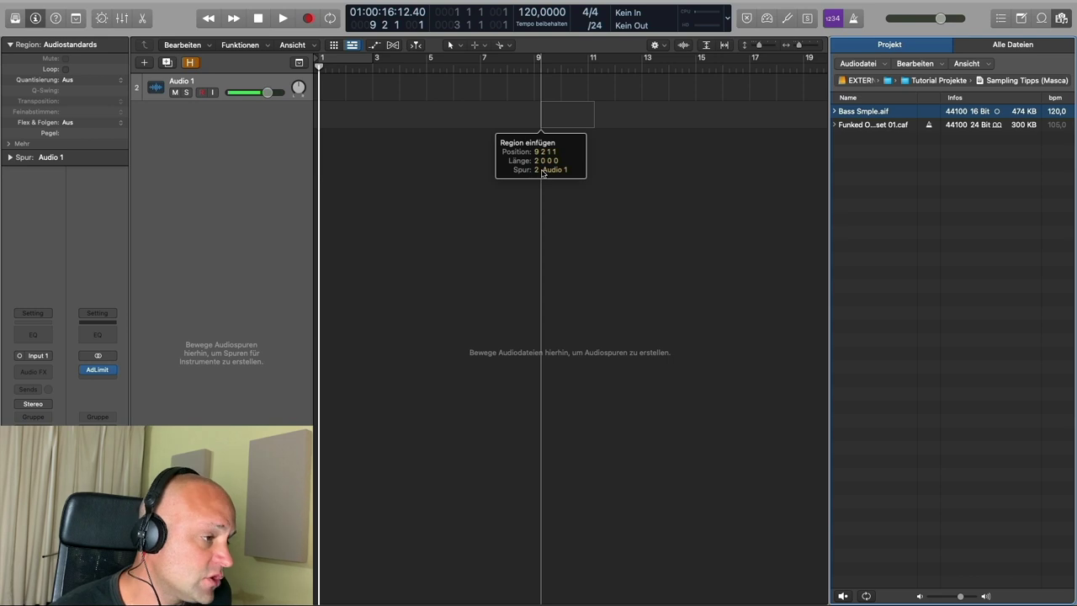
{"action": "left_click_drag", "start_coordinate": [543, 171], "coordinate": [200, 132]}
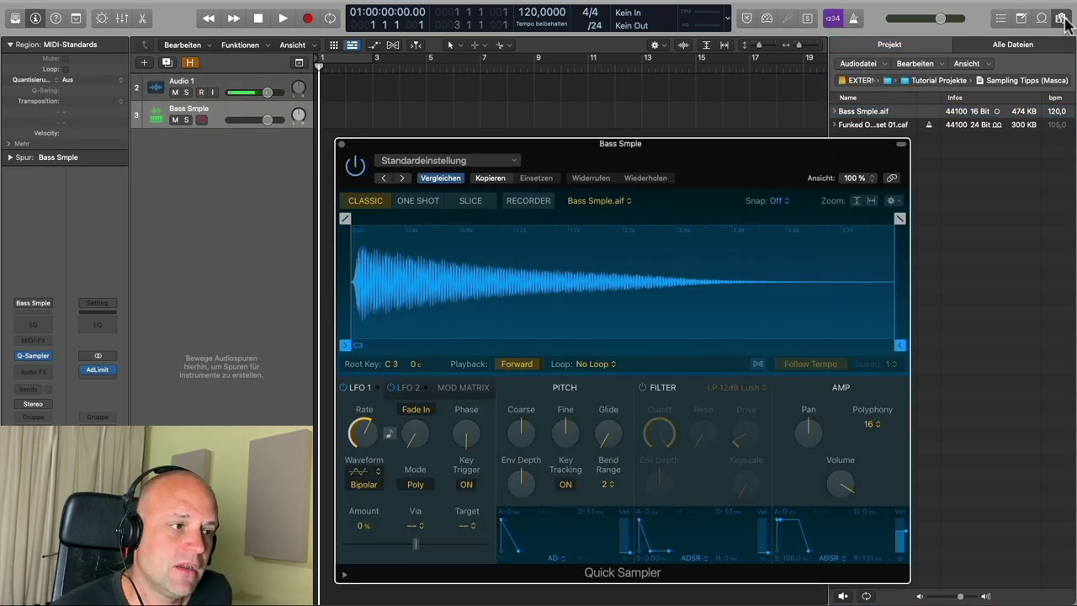
{"action": "left_click", "coordinate": [1062, 19]}
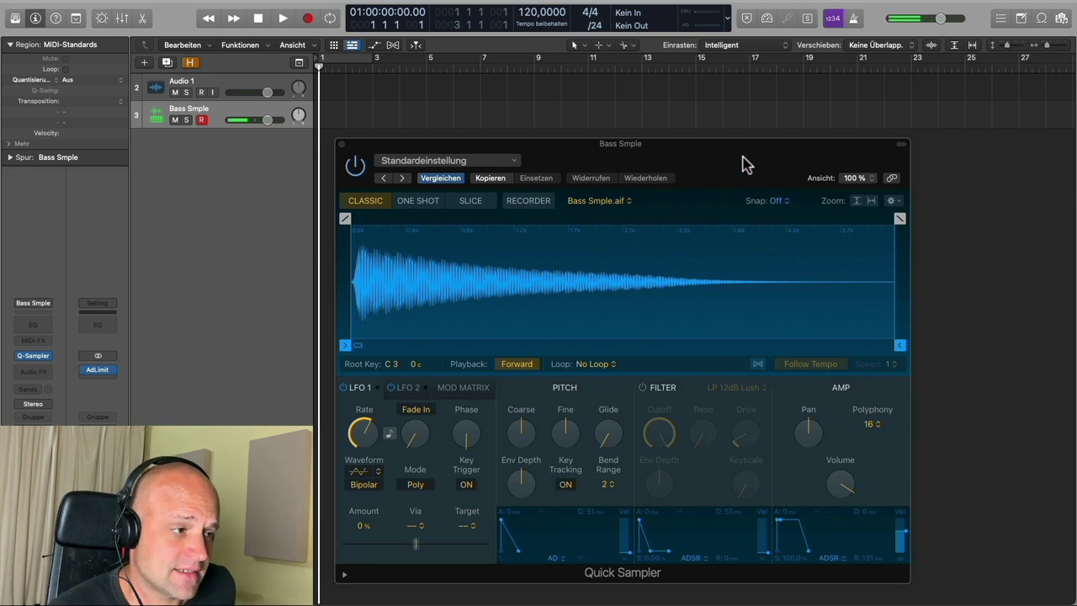
{"action": "left_click_drag", "start_coordinate": [742, 163], "coordinate": [742, 148]}
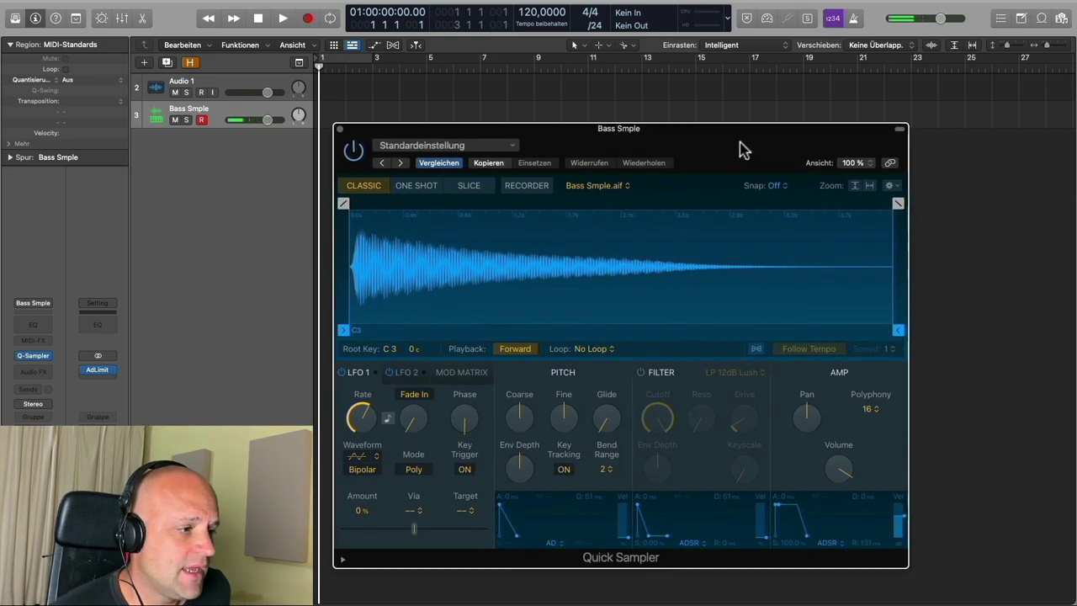
Step: Retune the Bass Smple sample so Quick Sampler sets its root key automatically
{"action": "right_click", "coordinate": [423, 264]}
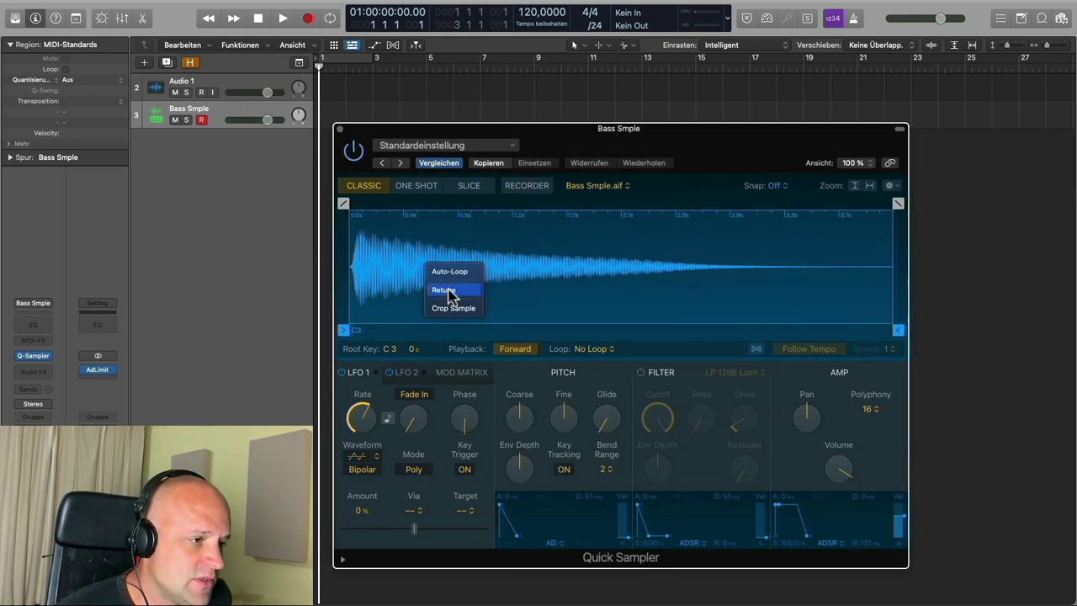
{"action": "left_click", "coordinate": [613, 291]}
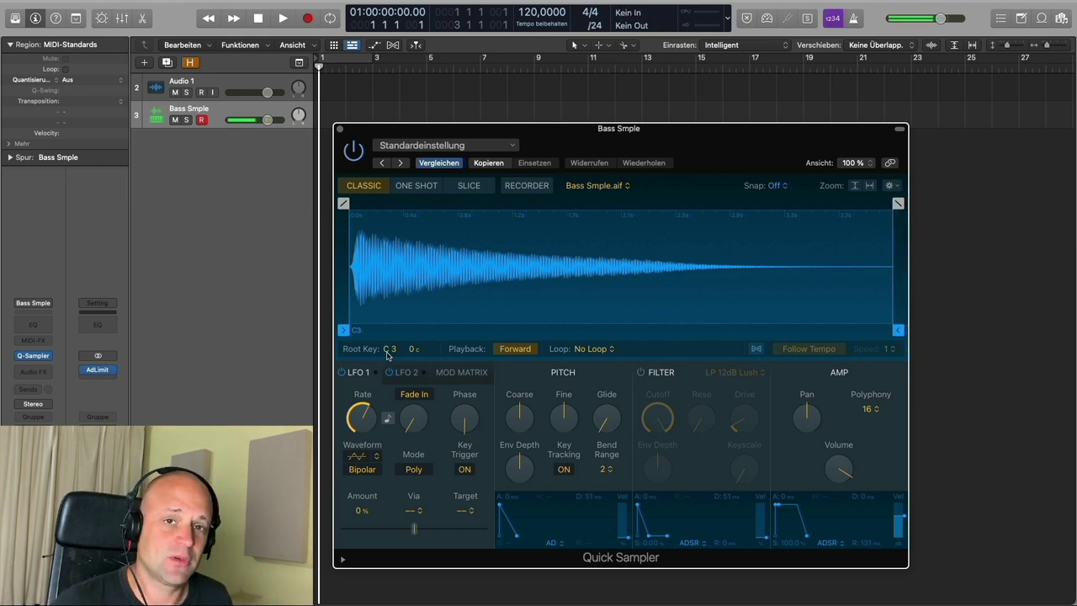
{"action": "right_click", "coordinate": [427, 261]}
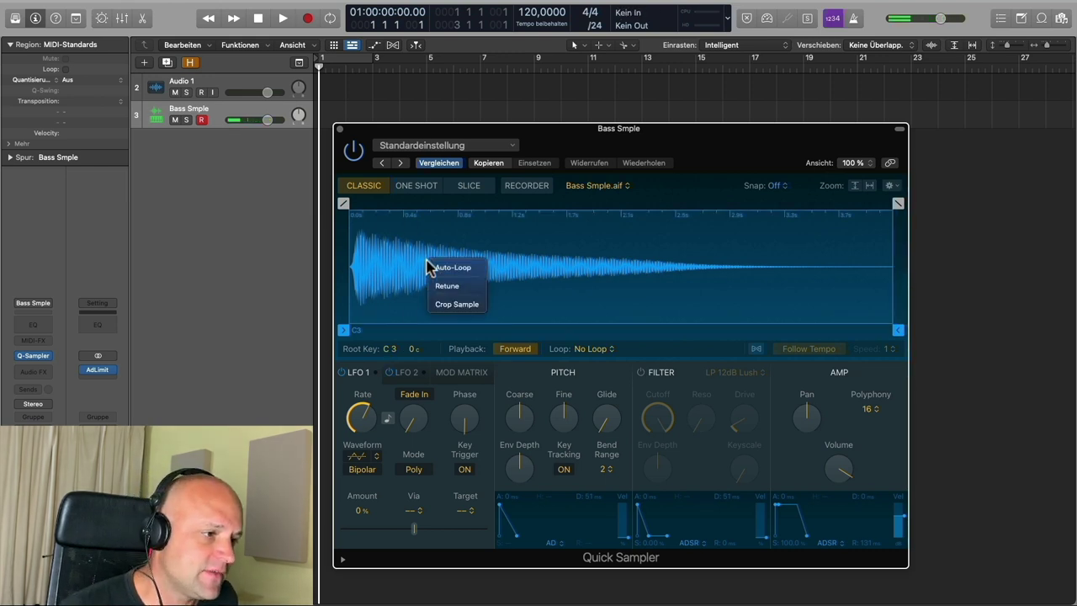
{"action": "left_click", "coordinate": [459, 287]}
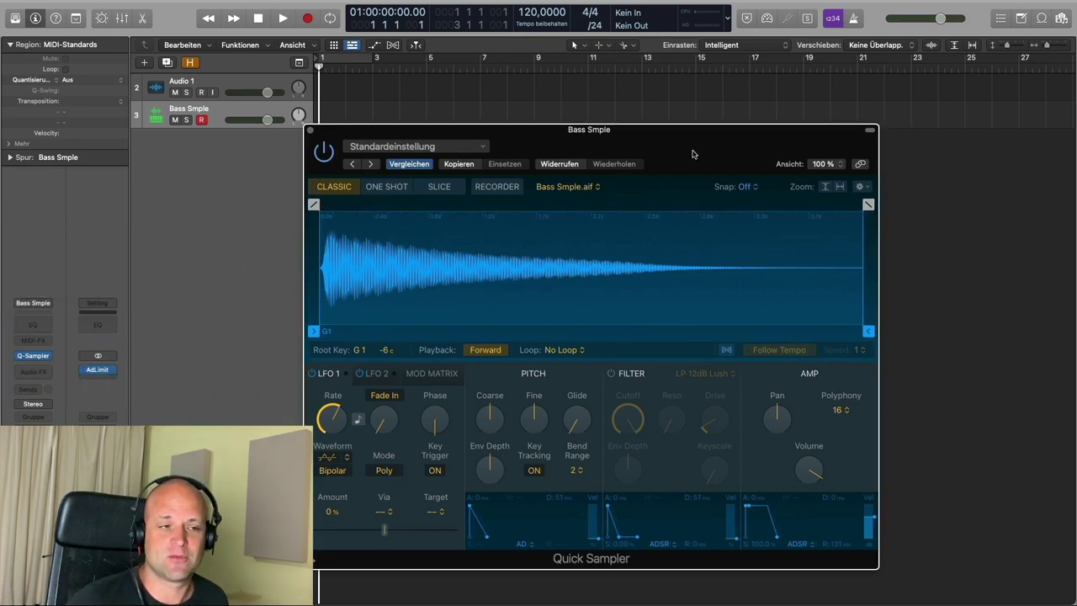
{"action": "left_click_drag", "start_coordinate": [692, 154], "coordinate": [688, 112]}
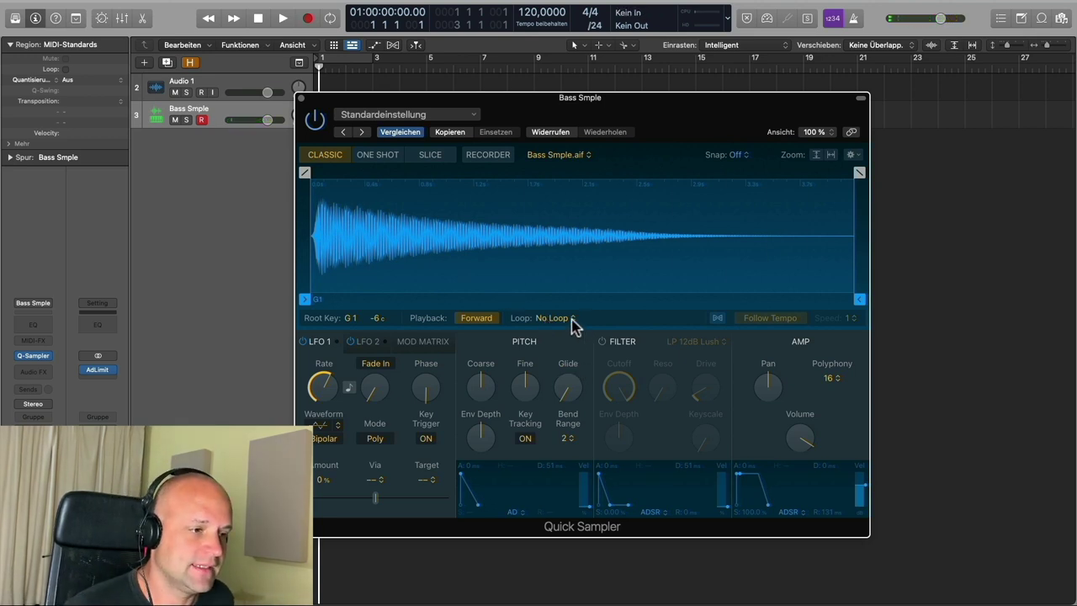
Step: Set the sample's loop mode to Forward and limit the loop to about 1.182 s to 1.881 s
{"action": "left_click", "coordinate": [570, 320]}
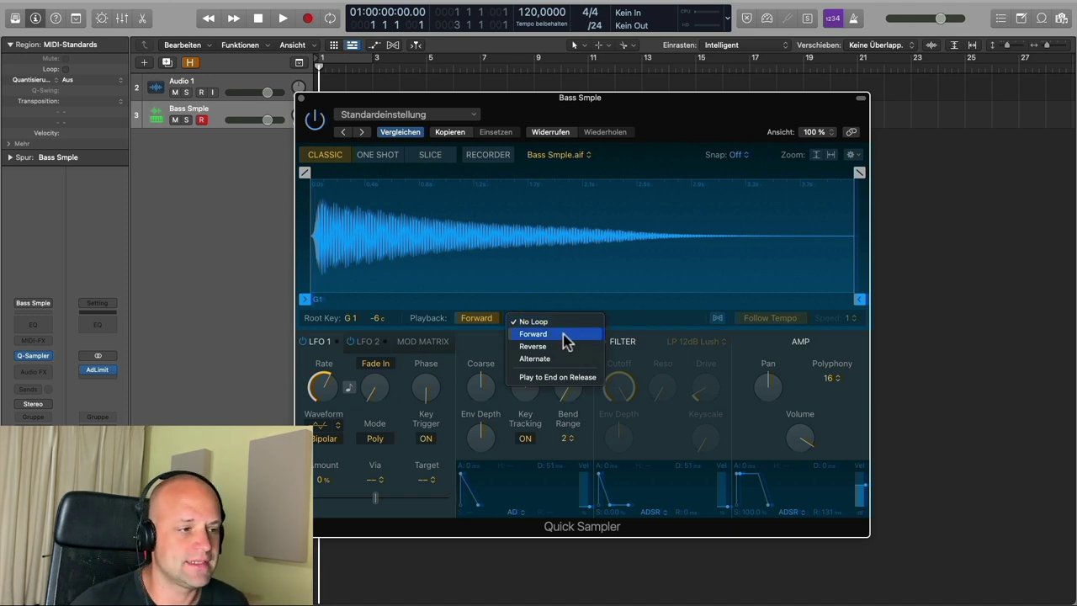
{"action": "left_click", "coordinate": [540, 335]}
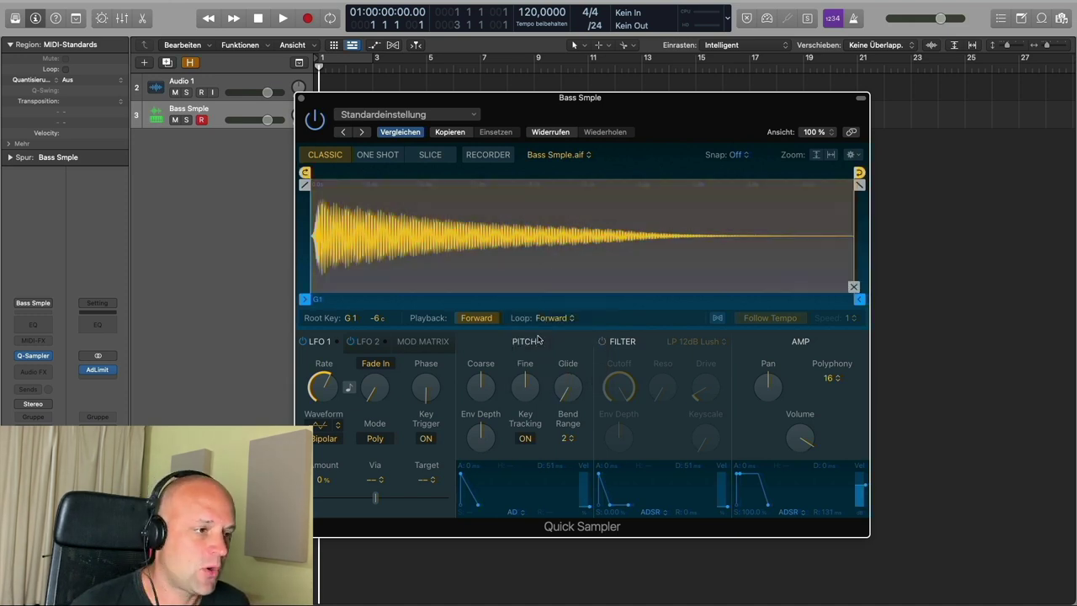
{"action": "mouse_move", "coordinate": [305, 175]}
{"action": "left_mouse_down"}
{"action": "mouse_move", "coordinate": [345, 190]}
{"action": "mouse_move", "coordinate": [509, 197]}
{"action": "mouse_move", "coordinate": [470, 181]}
{"action": "left_mouse_up"}
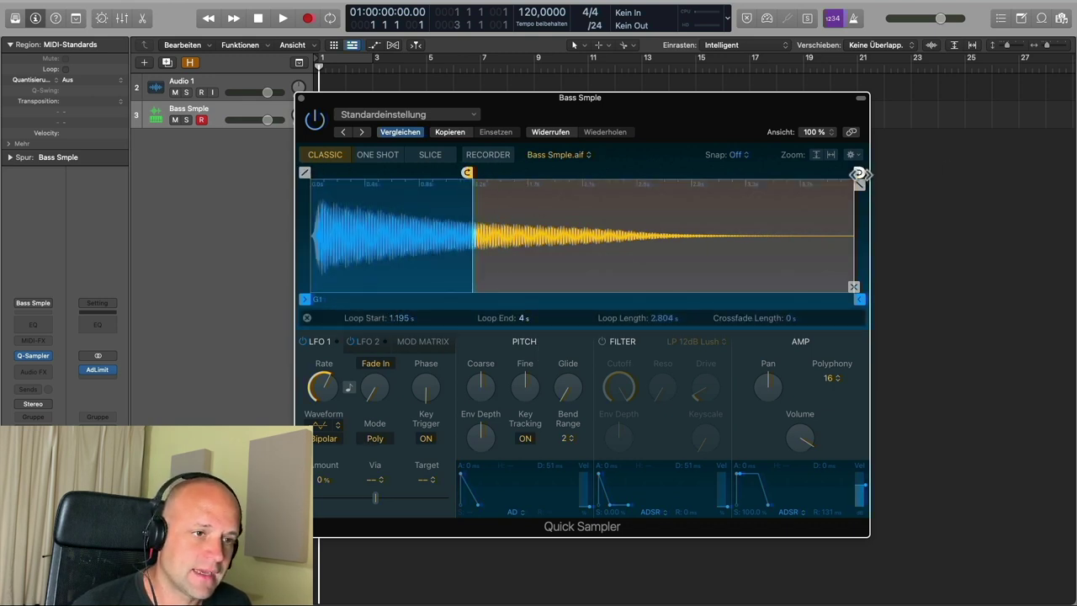
{"action": "left_click_drag", "start_coordinate": [858, 174], "coordinate": [568, 176]}
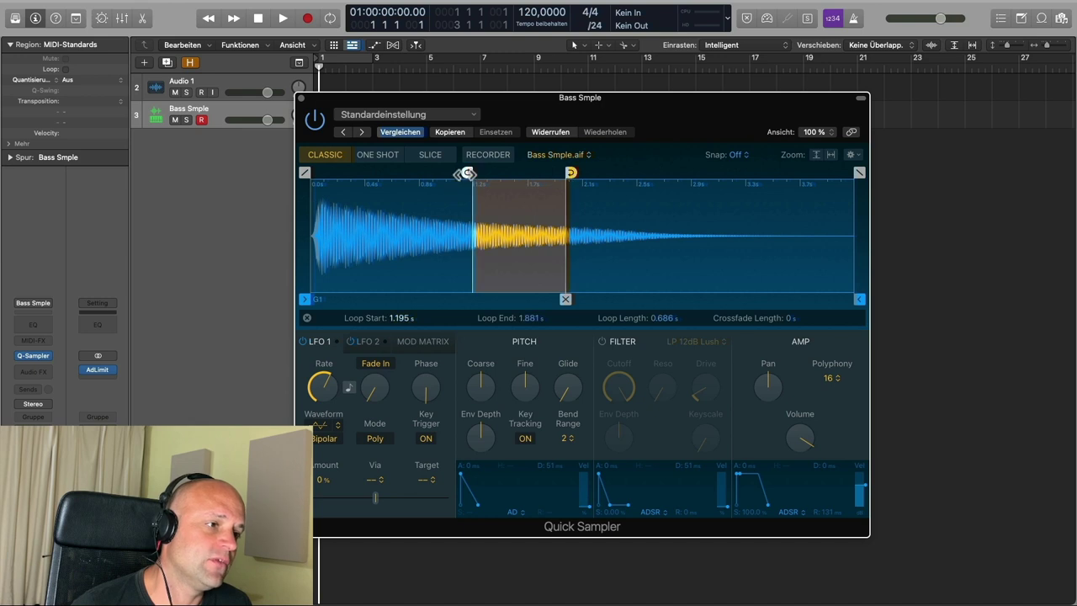
{"action": "left_click_drag", "start_coordinate": [468, 174], "coordinate": [465, 174]}
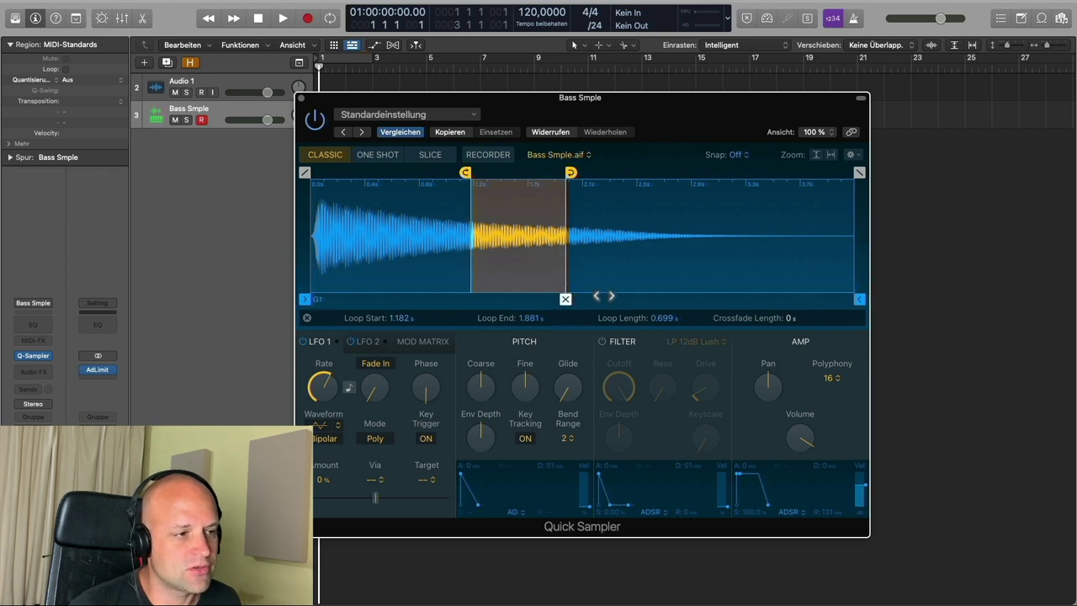
Step: Try a loop crossfade of about 0.089 s, return it to 0 s and set the loop mode to No Loop
{"action": "mouse_move", "coordinate": [566, 299]}
{"action": "left_mouse_down"}
{"action": "mouse_move", "coordinate": [543, 299]}
{"action": "mouse_move", "coordinate": [563, 298]}
{"action": "mouse_move", "coordinate": [552, 299]}
{"action": "left_mouse_up"}
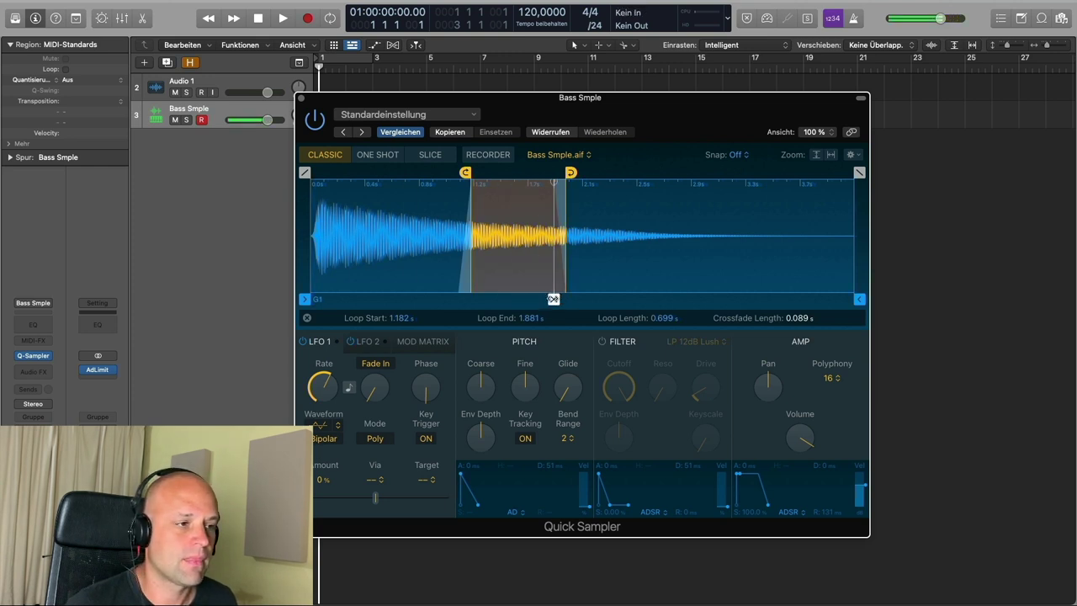
{"action": "left_click_drag", "start_coordinate": [553, 298], "coordinate": [565, 299]}
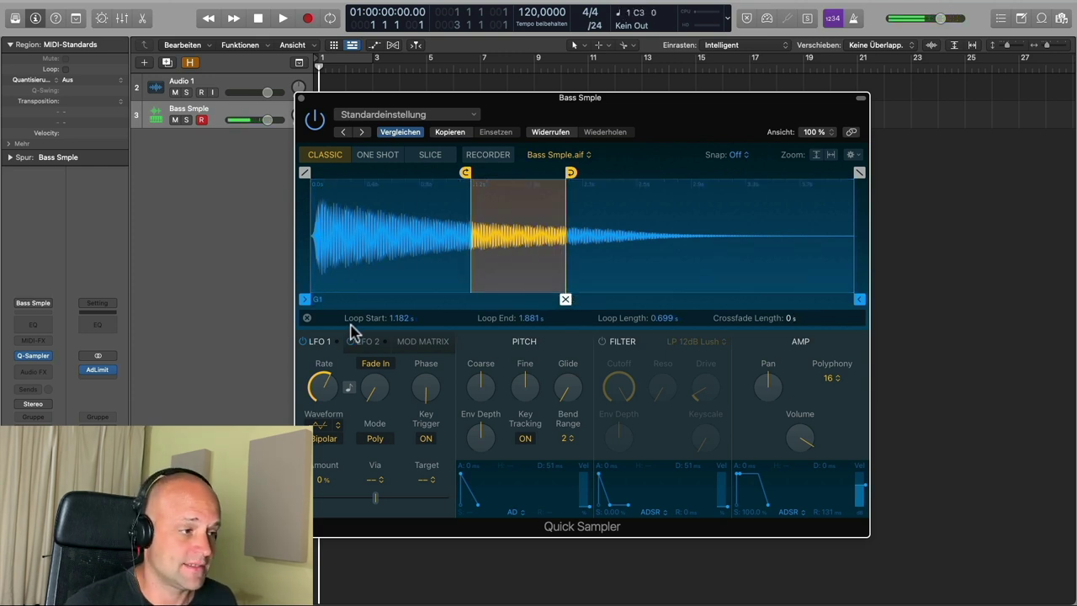
{"action": "left_click", "coordinate": [307, 318]}
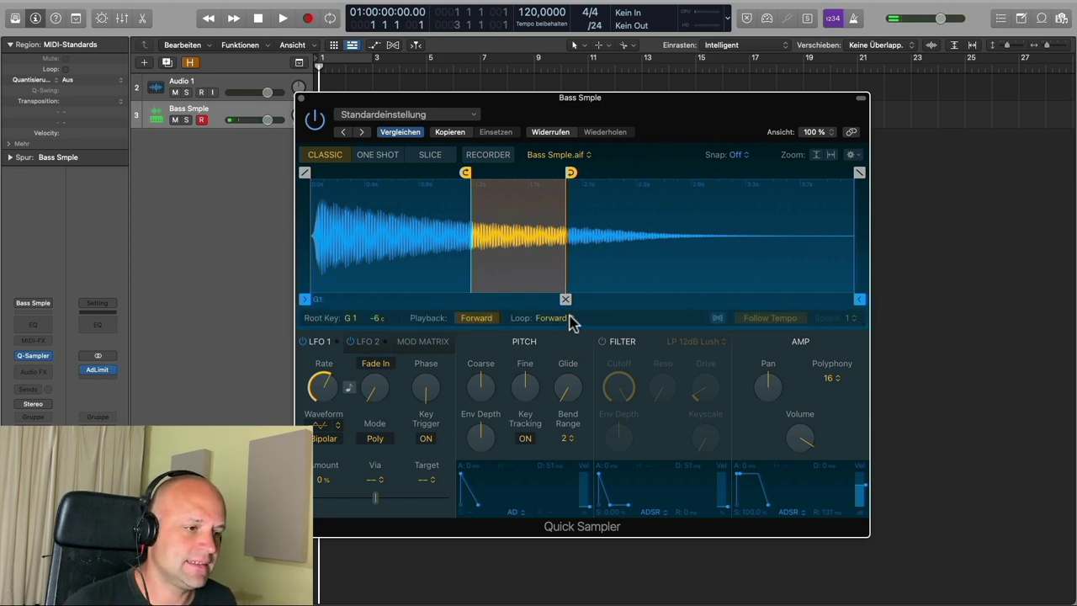
{"action": "left_click", "coordinate": [570, 320]}
{"action": "left_click", "coordinate": [562, 310]}
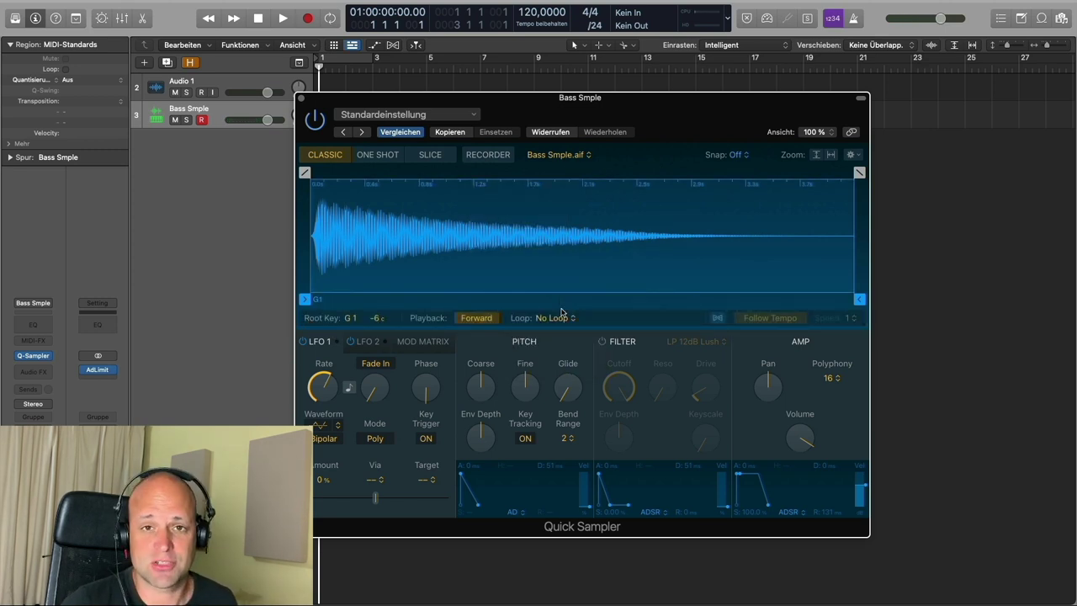
Step: Apply Auto-Loop to the bass sample and close the Quick Sampler window
{"action": "right_click", "coordinate": [410, 227]}
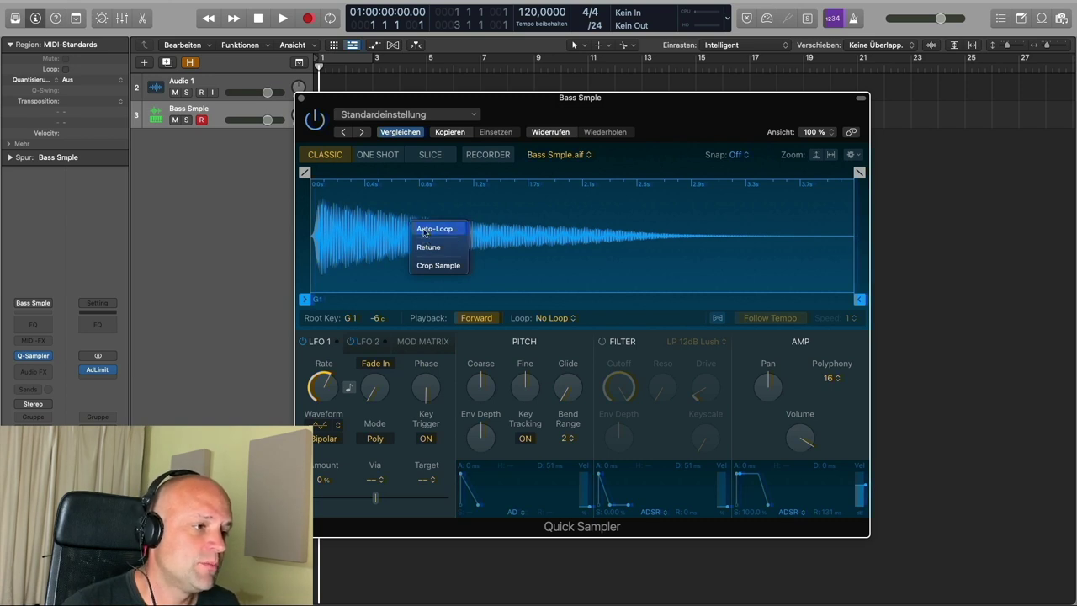
{"action": "left_click", "coordinate": [425, 229]}
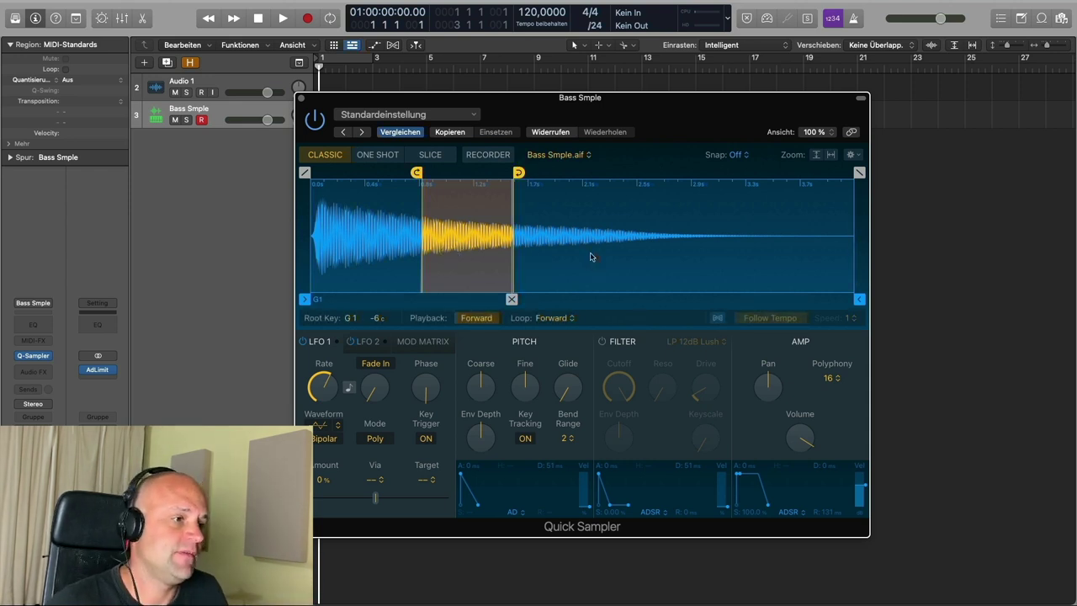
{"action": "left_click", "coordinate": [302, 99]}
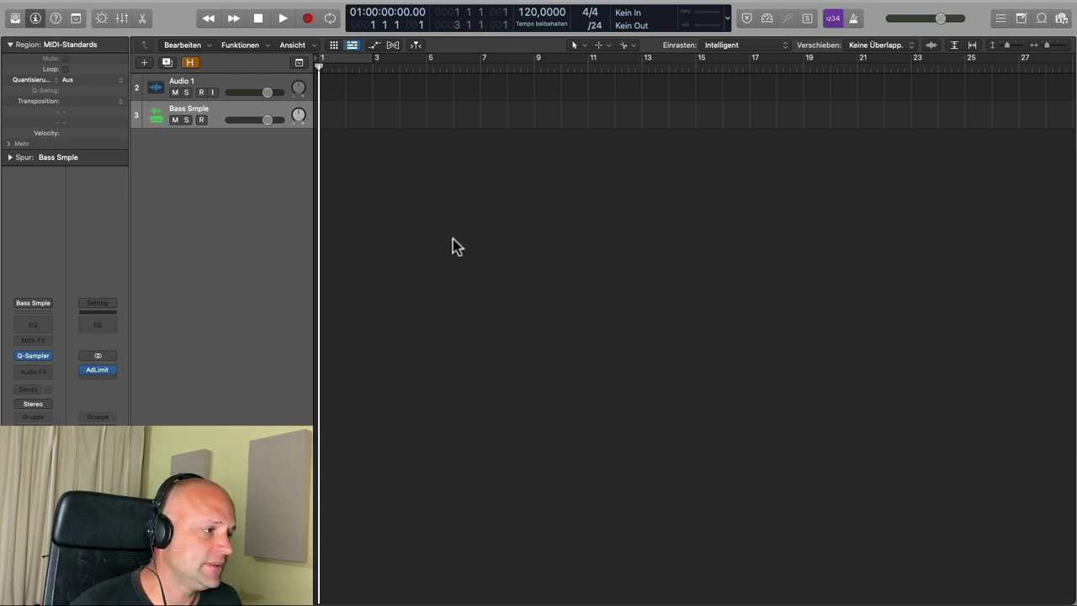
Step: Add a software instrument track with the 80s Wave Bells patch and create an empty MIDI region at bar 1
{"action": "left_click", "coordinate": [145, 62]}
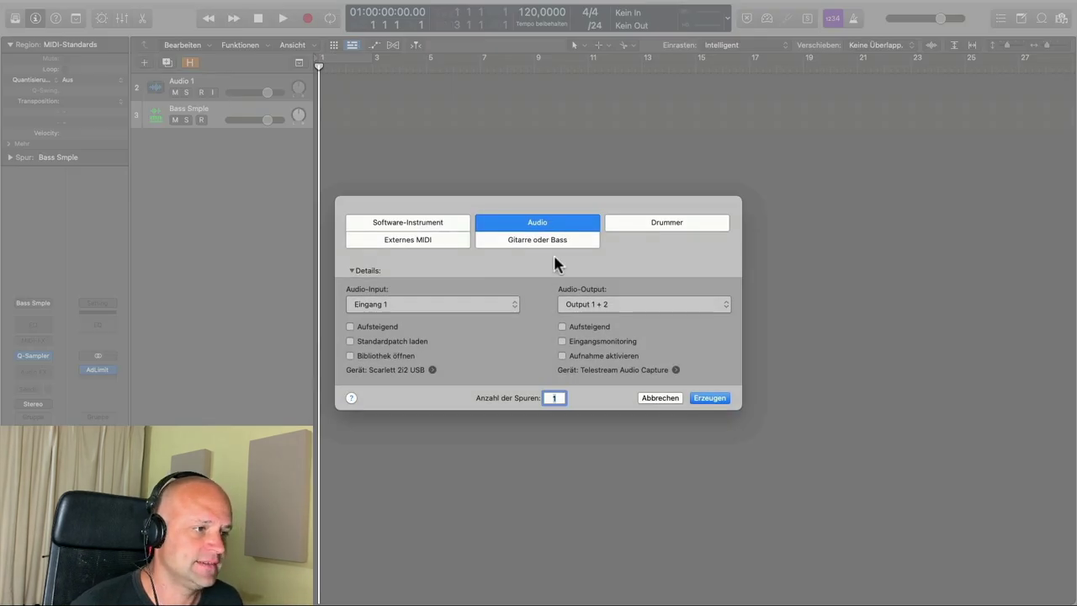
{"action": "left_click", "coordinate": [439, 229]}
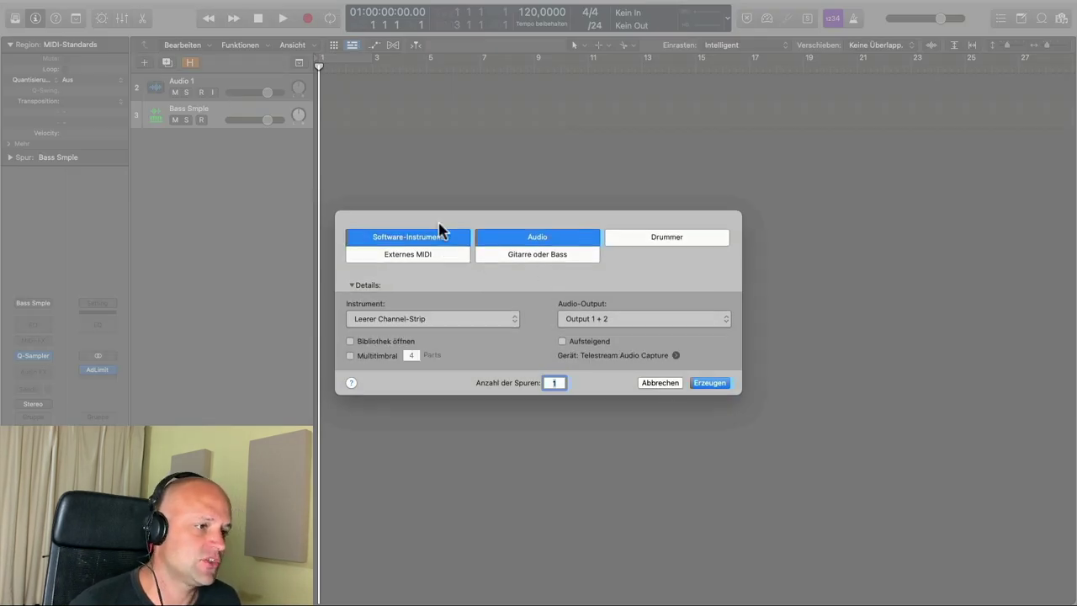
{"action": "left_click", "coordinate": [709, 382]}
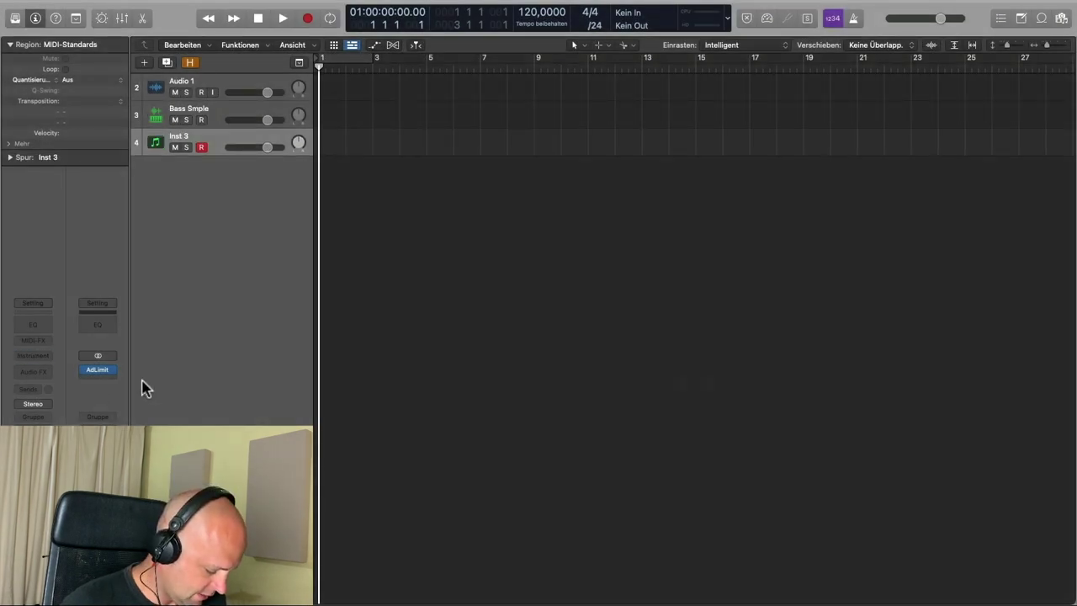
{"action": "right_click", "coordinate": [334, 144]}
{"action": "left_click", "coordinate": [362, 147]}
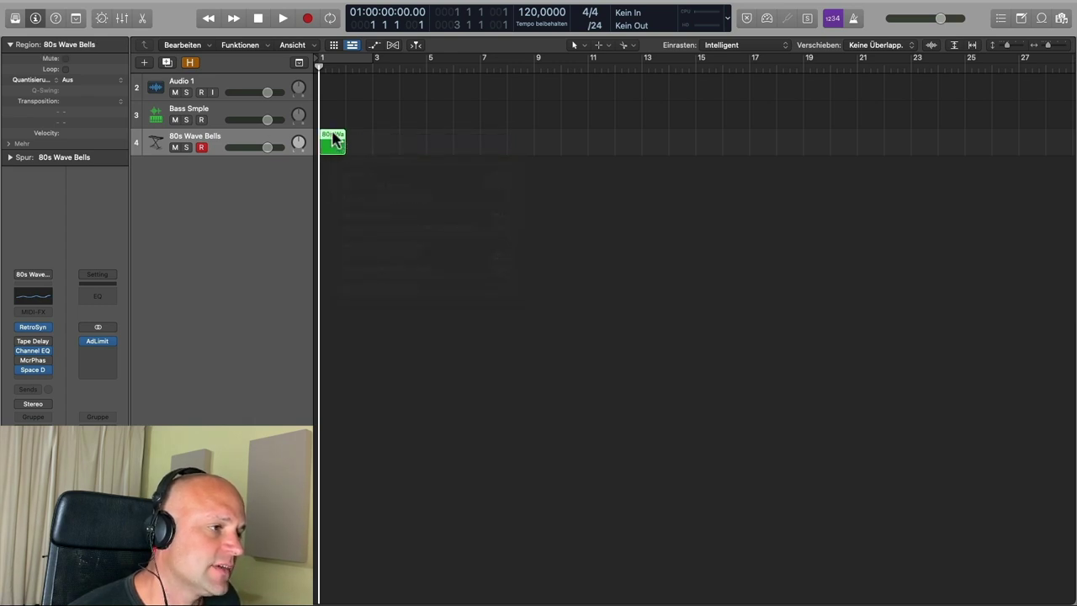
Step: Open the 80s Wave Bells region in an enlarged Piano Roll and record a held C3 note from bar 1
{"action": "double_click", "coordinate": [334, 139]}
{"action": "left_click_drag", "start_coordinate": [608, 481], "coordinate": [590, 183]}
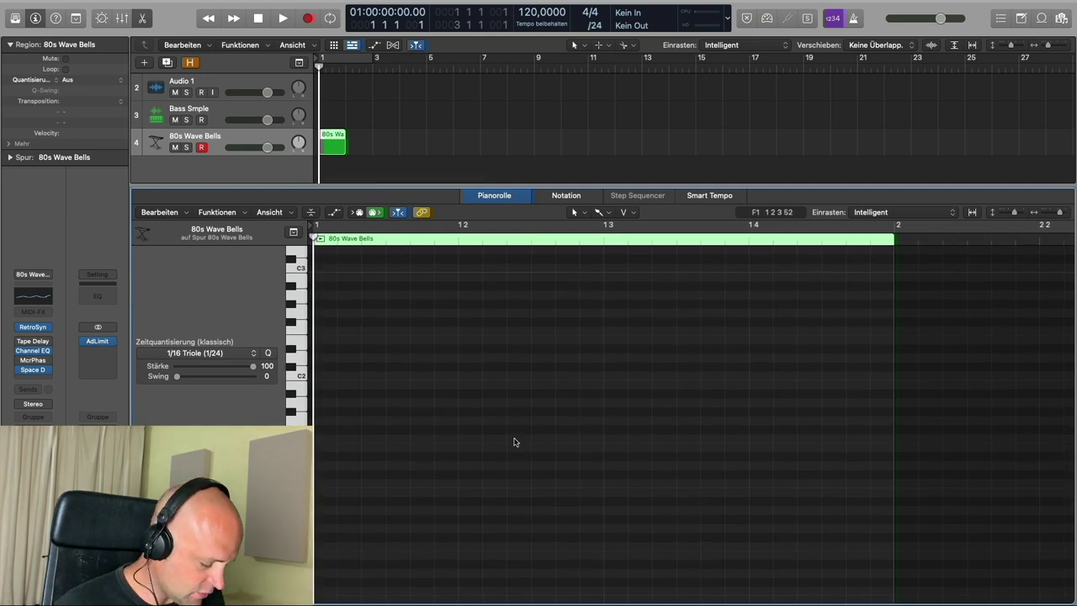
{"action": "key", "text": "r"}
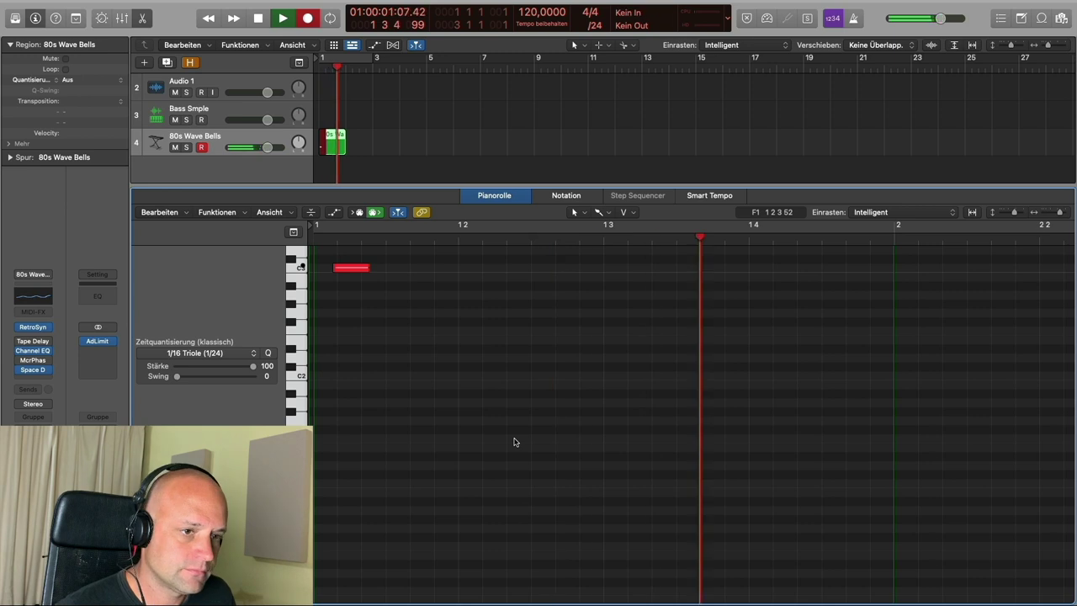
{"action": "key", "text": "space"}
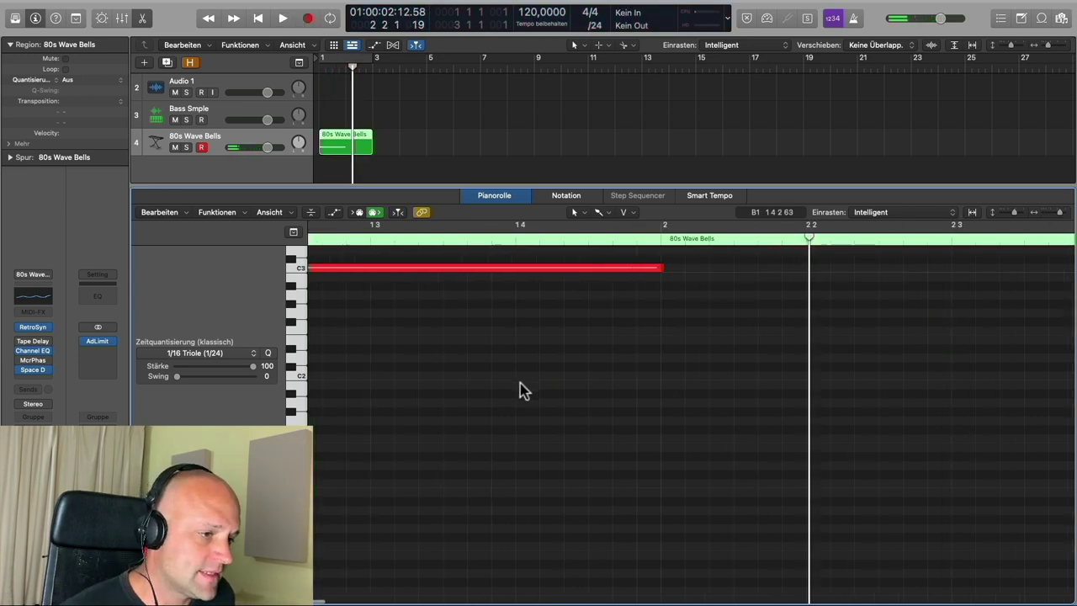
Step: Adjust the recorded C3 note to start at 1 1 1 1 with a length of 1 0 0 0
{"action": "left_click", "coordinate": [419, 277]}
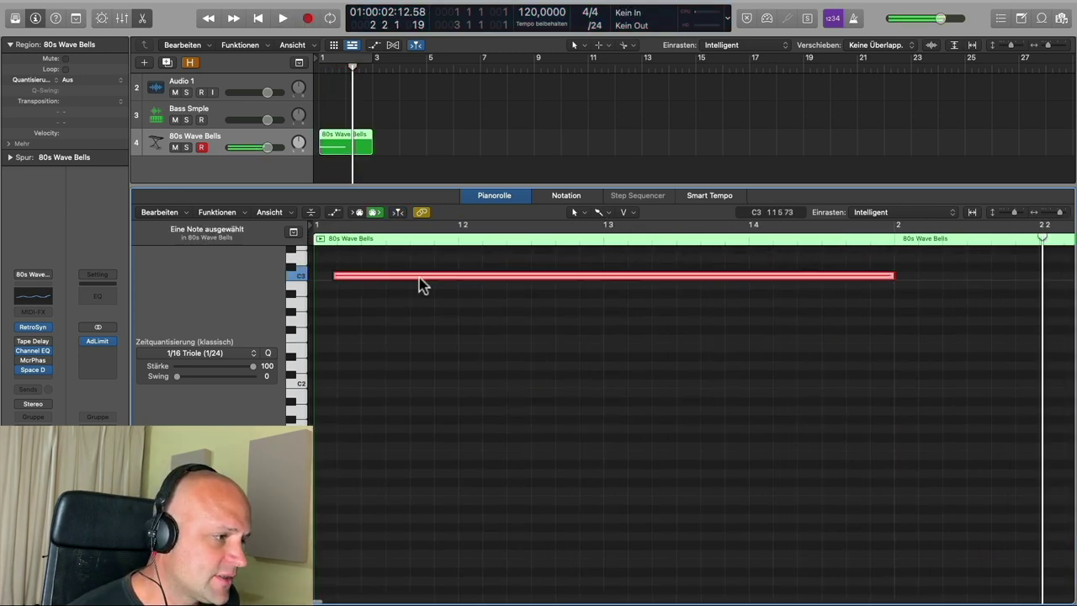
{"action": "left_click", "coordinate": [269, 353]}
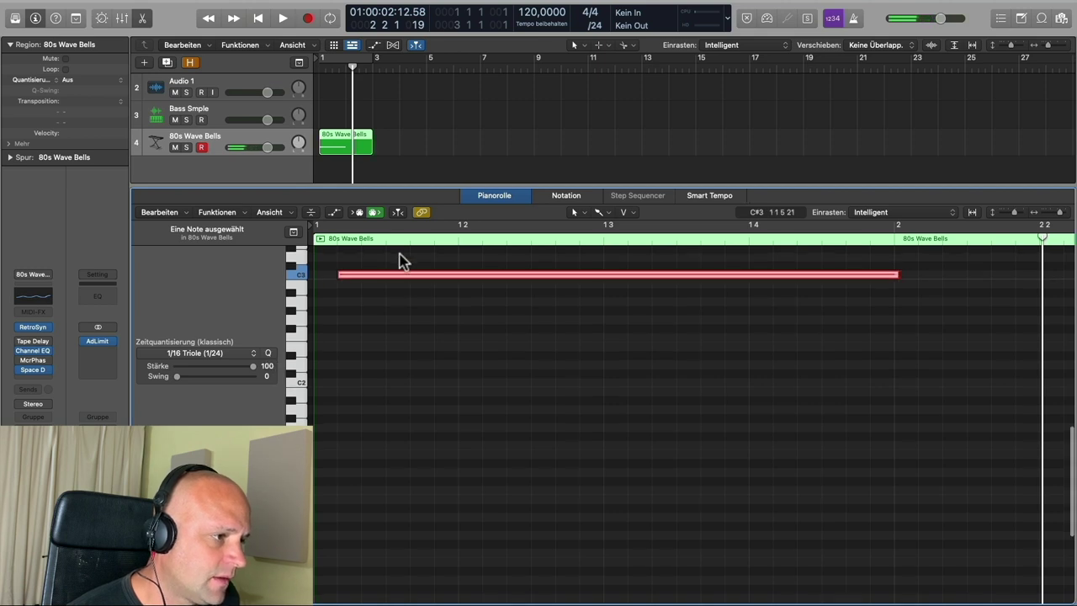
{"action": "left_click_drag", "start_coordinate": [337, 274], "coordinate": [328, 283]}
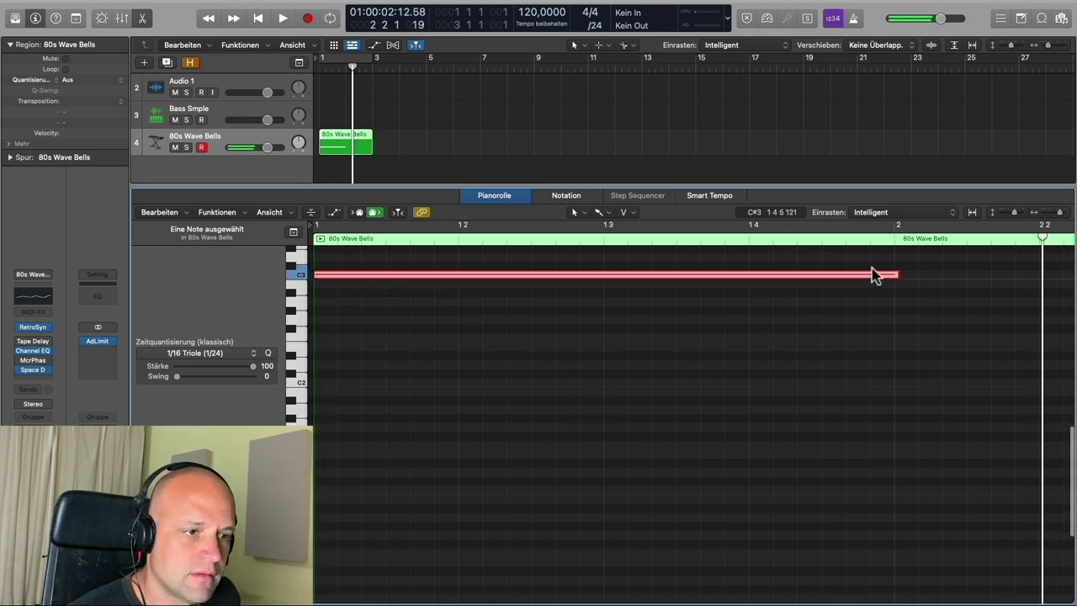
{"action": "left_click", "coordinate": [895, 275]}
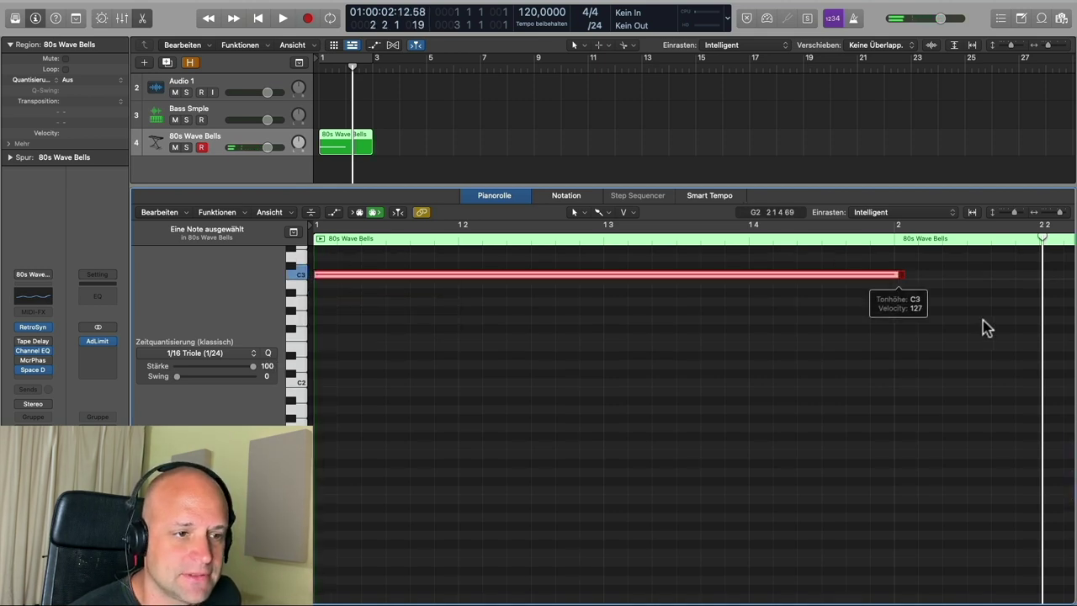
{"action": "left_click_drag", "start_coordinate": [900, 276], "coordinate": [891, 278]}
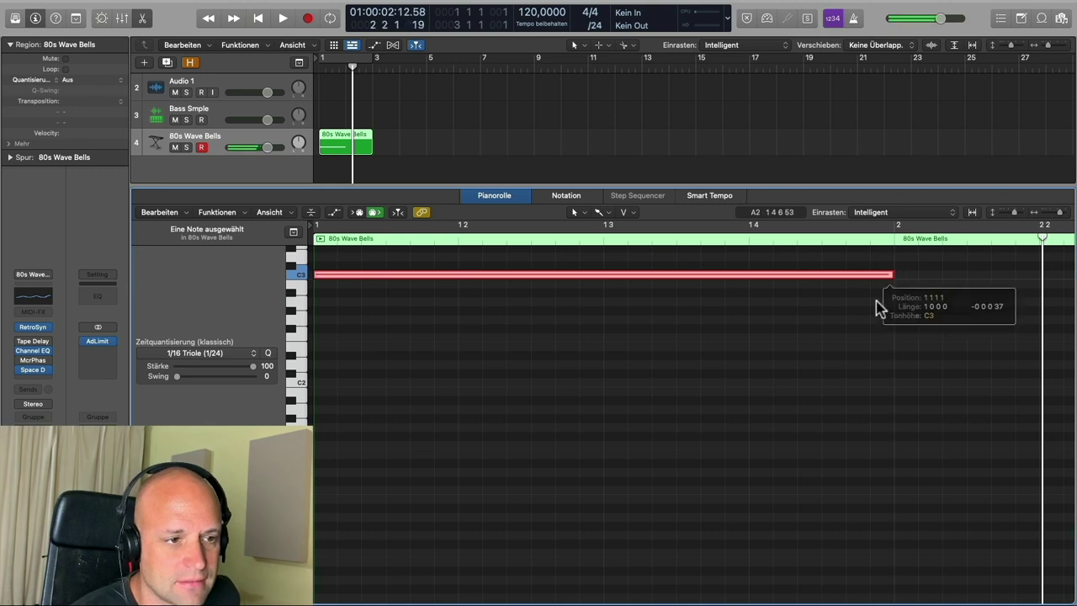
Step: Close the Piano Roll and turn the 80s Wave Bells region into a new Quick Sampler (Original) track
{"action": "left_click", "coordinate": [874, 303]}
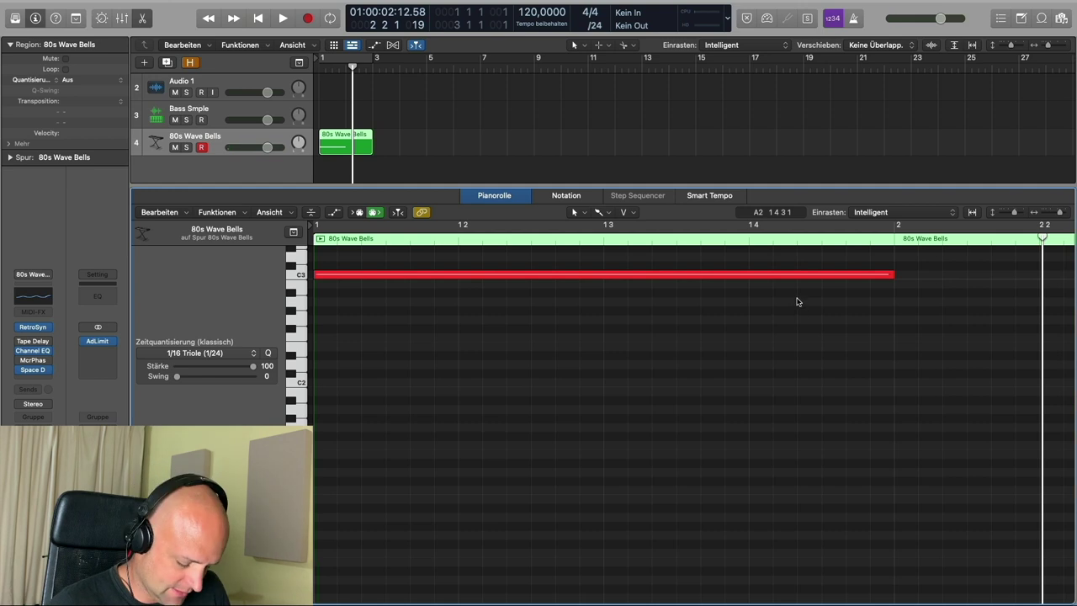
{"action": "key", "text": "p"}
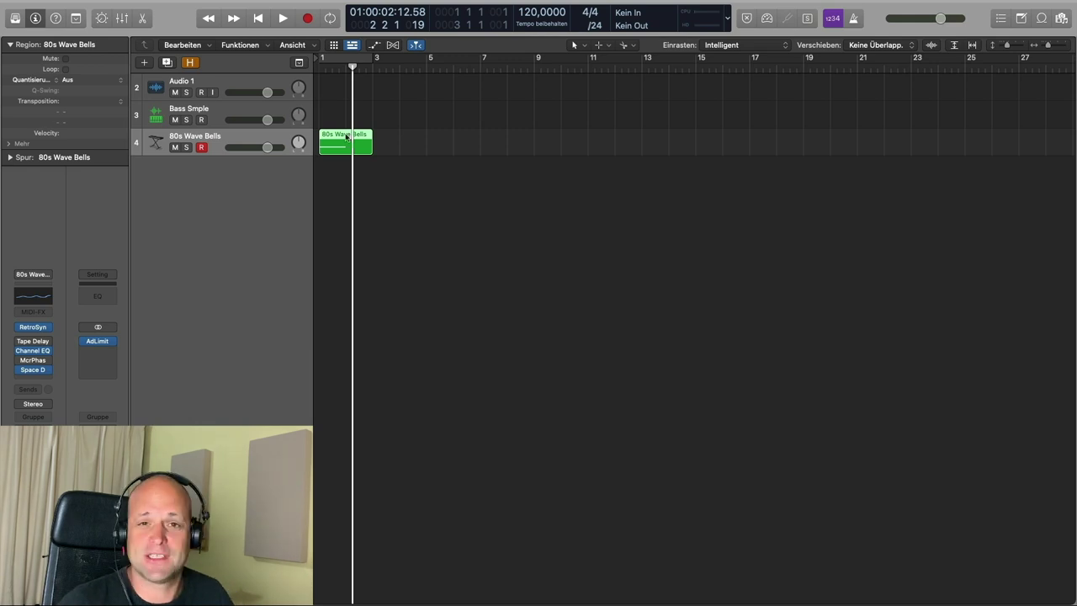
{"action": "left_click_drag", "start_coordinate": [346, 137], "coordinate": [242, 180]}
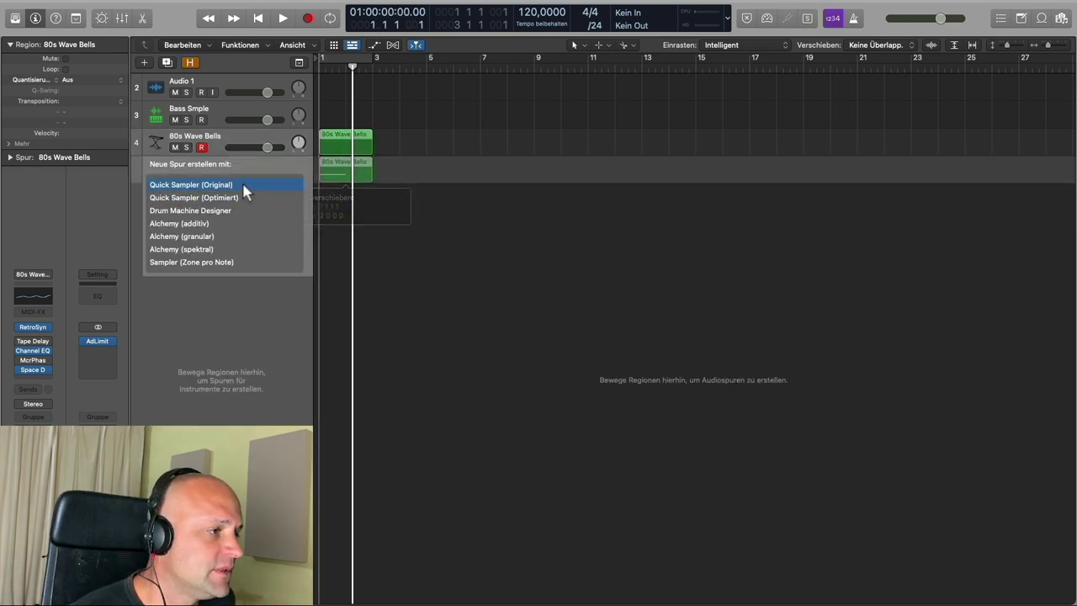
{"action": "left_click", "coordinate": [175, 185]}
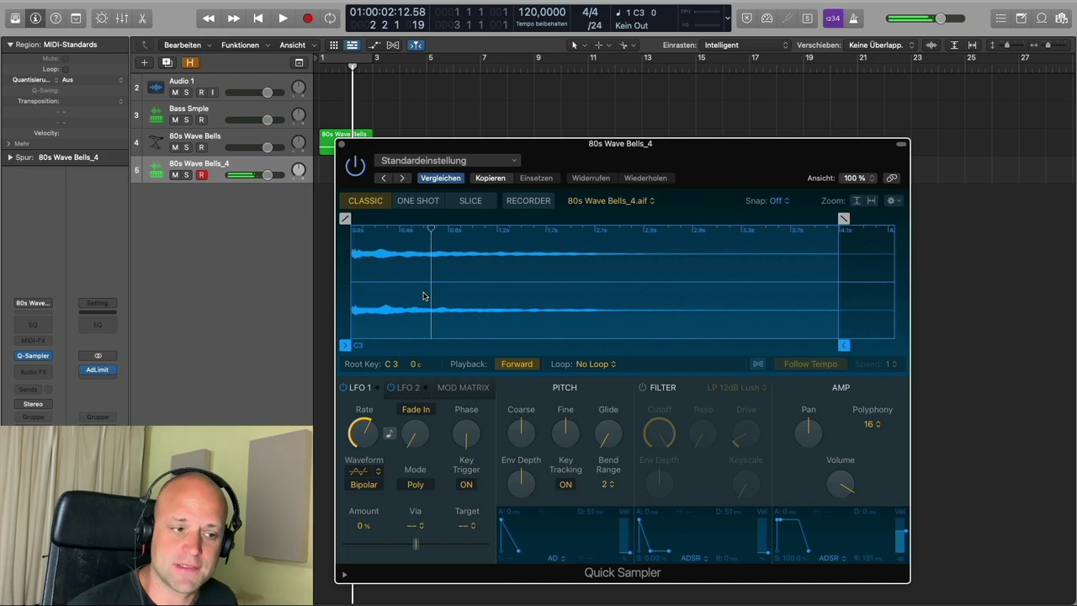
Step: Try a 729 ms attack and 775 ms release on the amp envelope, and settle on a 9 ms attack and 109 ms release
{"action": "left_click_drag", "start_coordinate": [708, 157], "coordinate": [675, 125]}
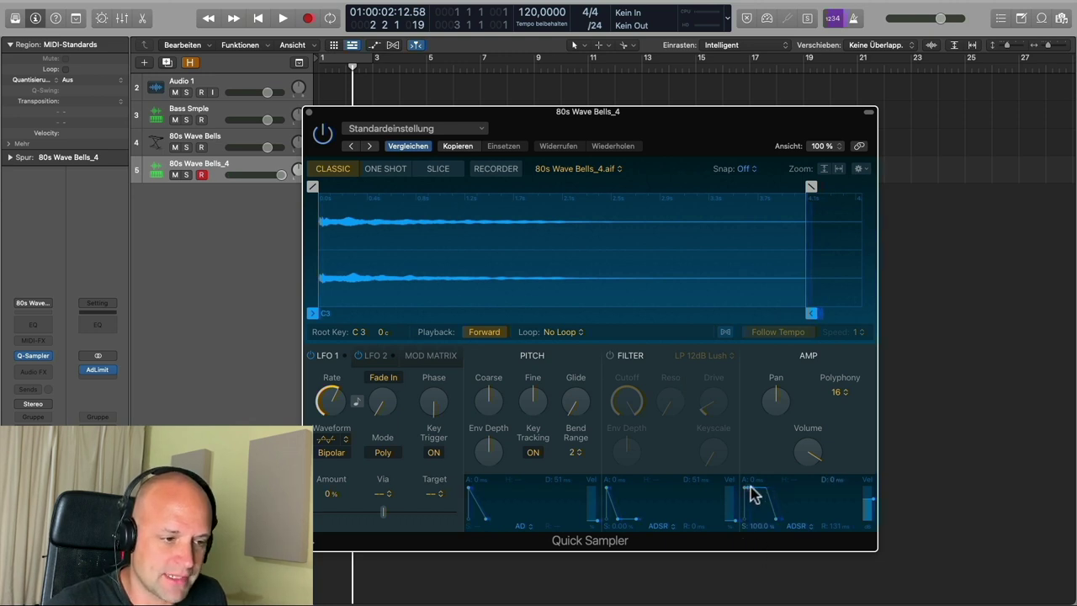
{"action": "left_click_drag", "start_coordinate": [753, 495], "coordinate": [759, 486]}
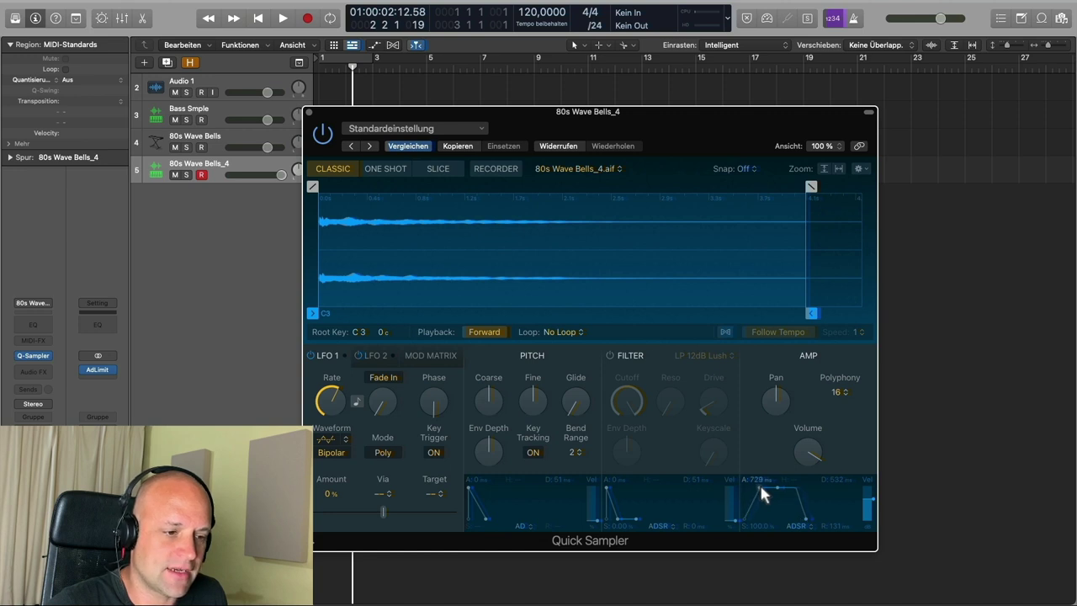
{"action": "left_click_drag", "start_coordinate": [799, 520], "coordinate": [805, 523]}
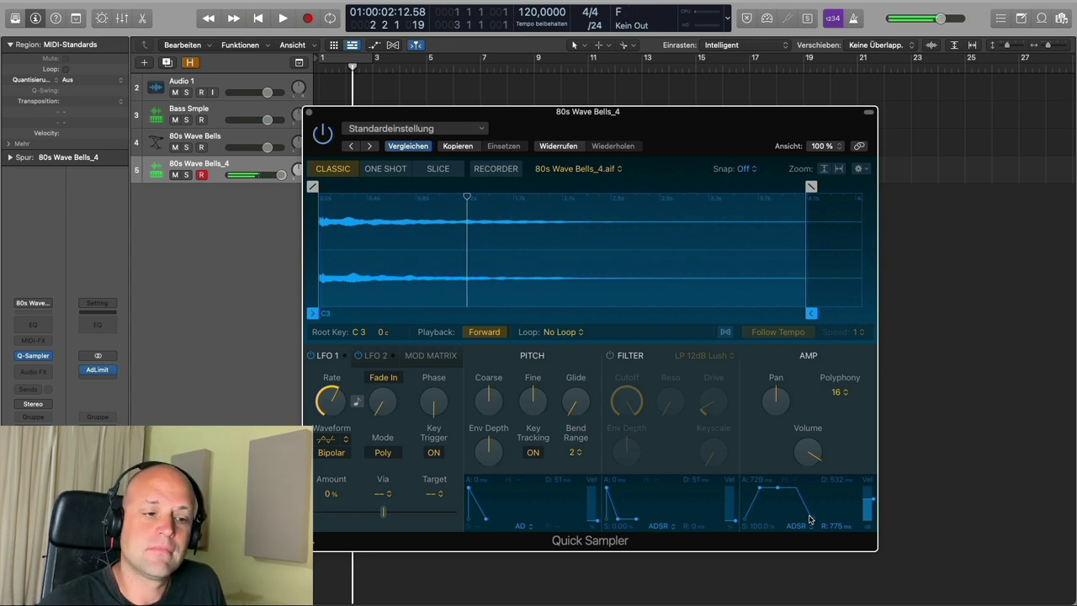
{"action": "left_click_drag", "start_coordinate": [752, 484], "coordinate": [747, 486]}
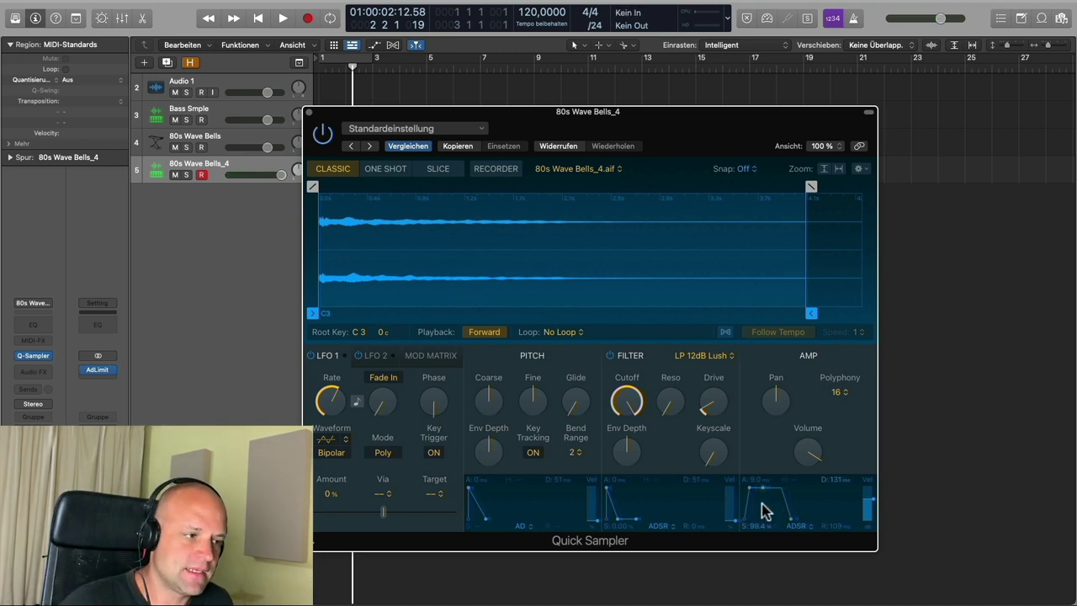
Step: Set the filter to LP 18dB Lush with a 37.2% cutoff and raised envelope depth, comparing it with bypass, and close the sampler
{"action": "left_click_drag", "start_coordinate": [629, 402], "coordinate": [627, 509]}
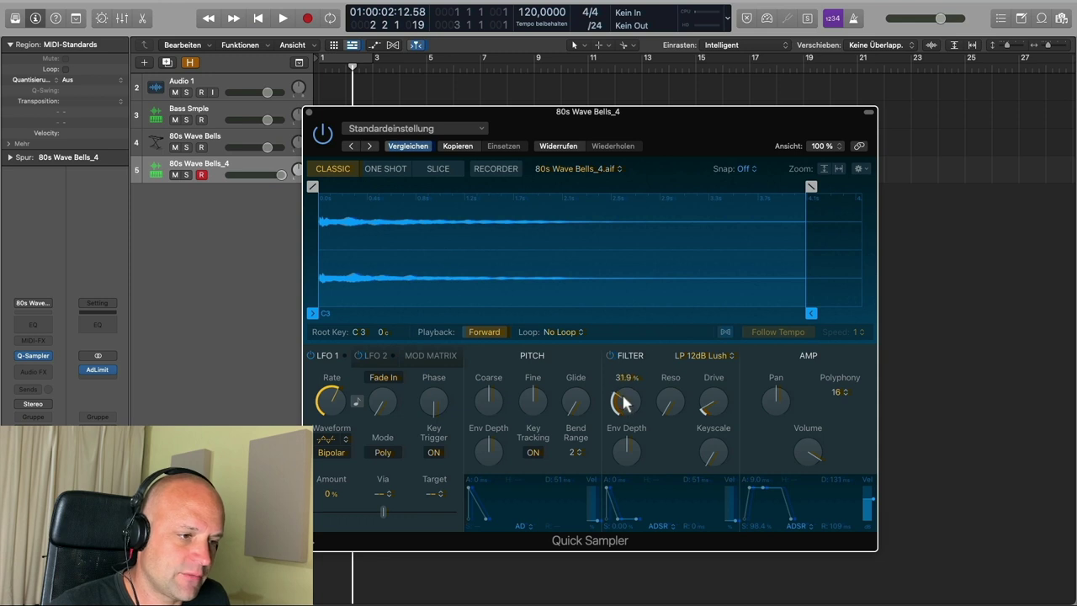
{"action": "left_click_drag", "start_coordinate": [623, 397], "coordinate": [623, 387]}
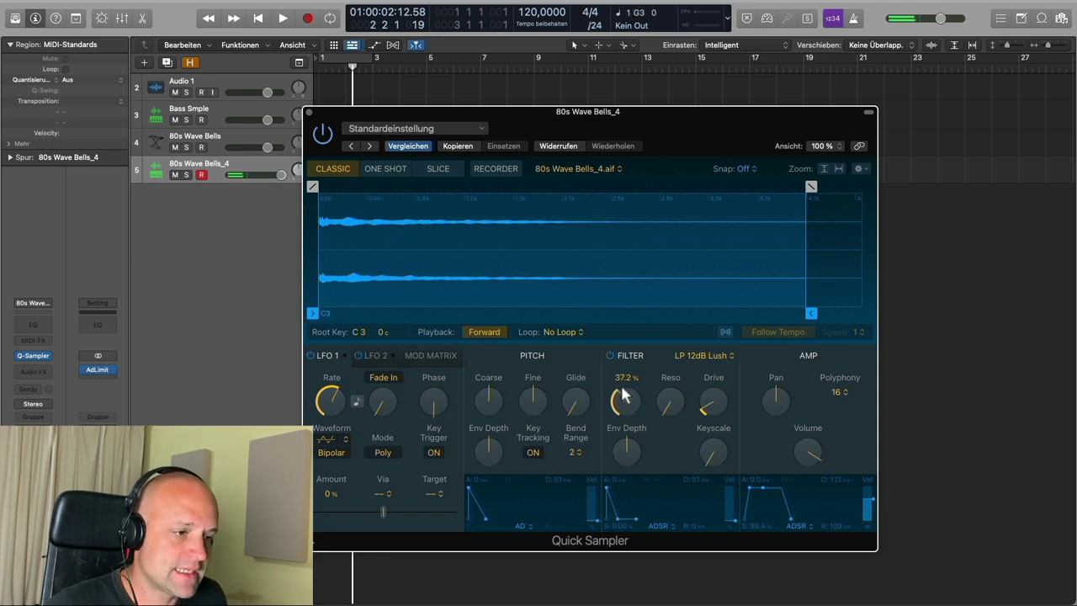
{"action": "left_click_drag", "start_coordinate": [623, 453], "coordinate": [630, 461]}
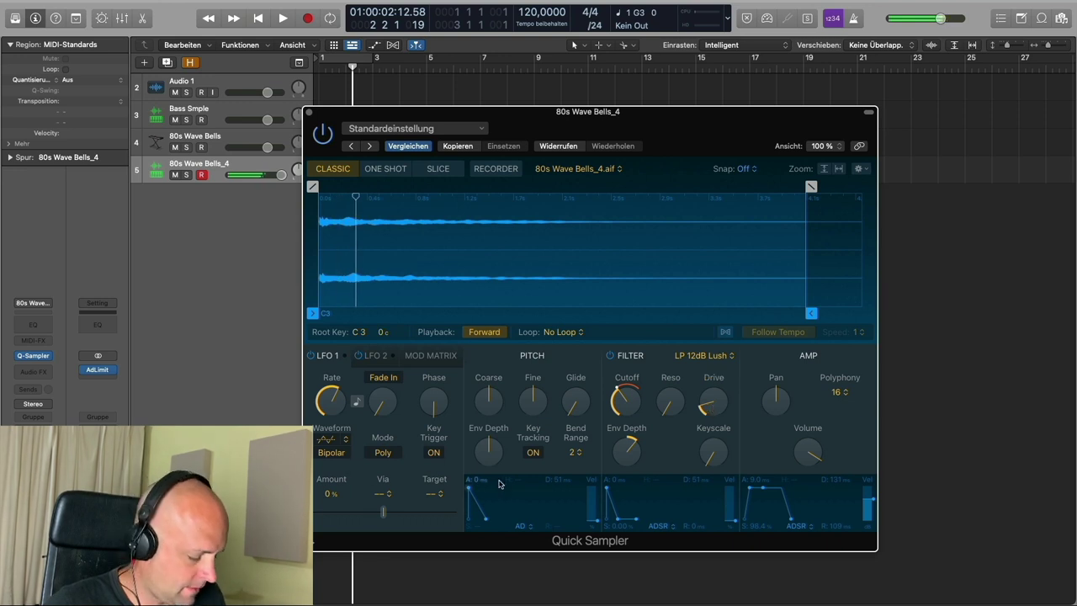
{"action": "left_click", "coordinate": [611, 356]}
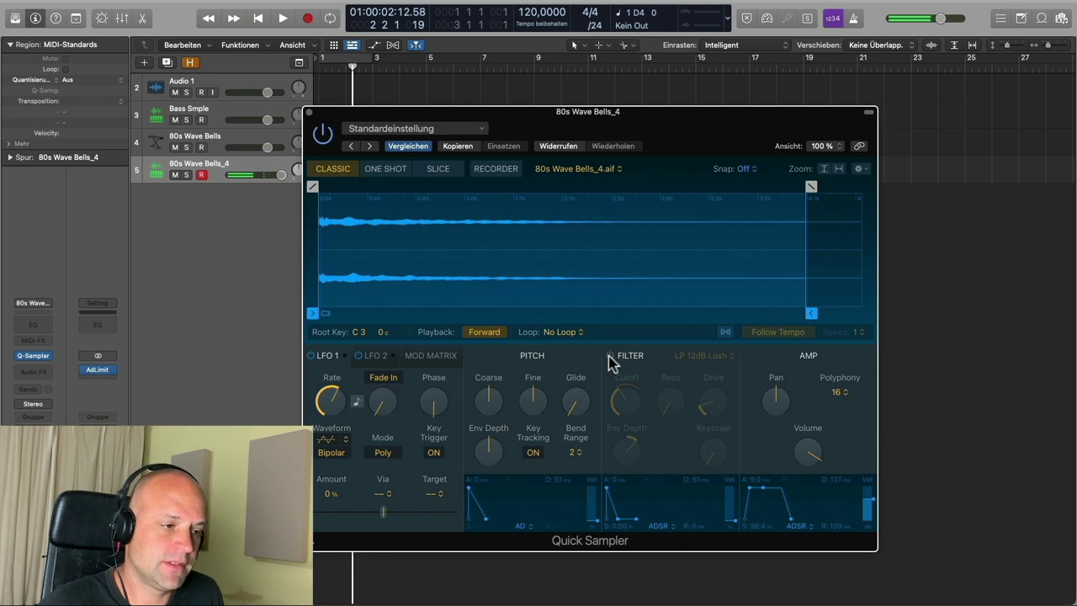
{"action": "left_click", "coordinate": [611, 357]}
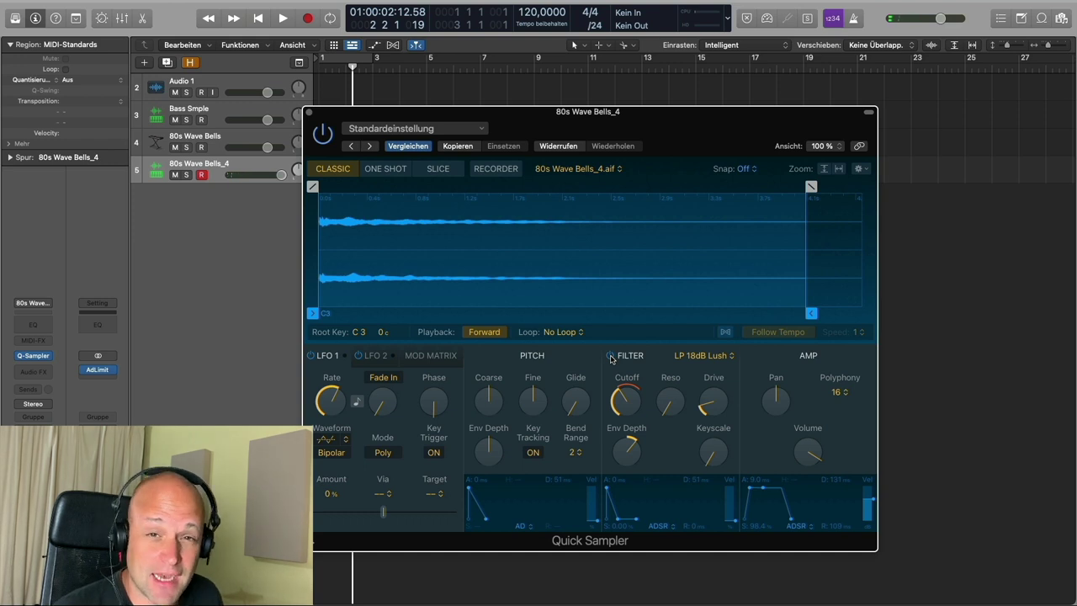
{"action": "left_click", "coordinate": [309, 112]}
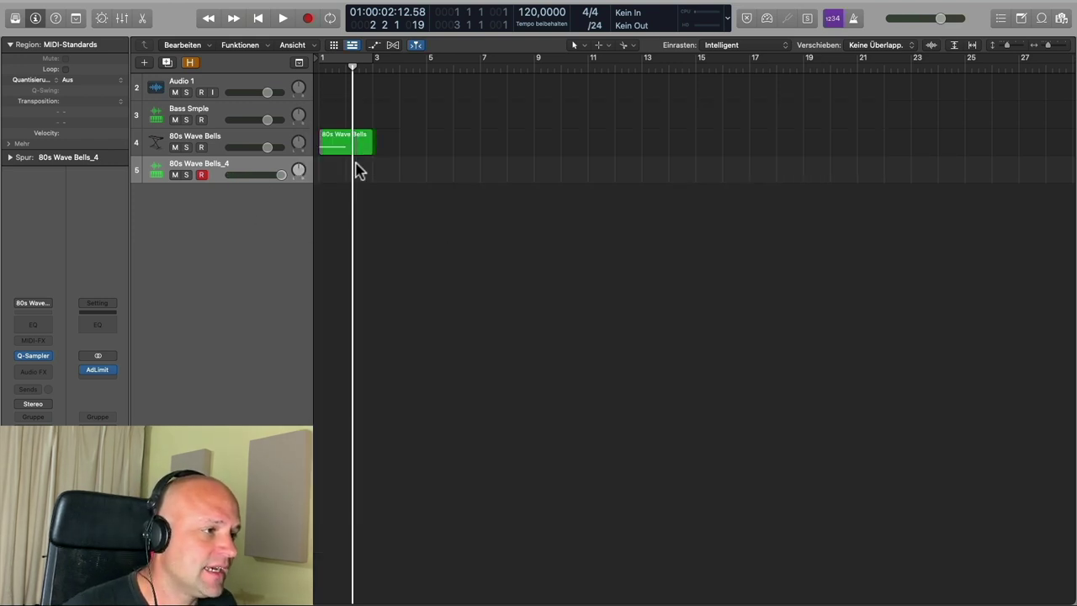
Step: Mute the 80s Wave Bells track and load the project's Funked Out Drumset 01.caf into a new Quick Sampler track
{"action": "left_click", "coordinate": [175, 147]}
{"action": "left_click", "coordinate": [1061, 19]}
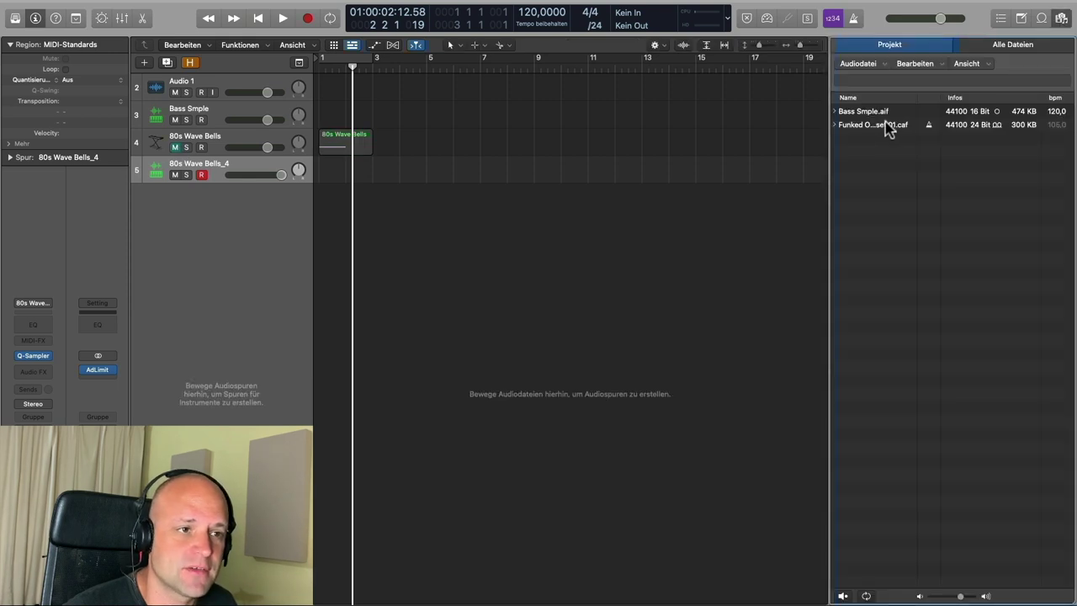
{"action": "left_click_drag", "start_coordinate": [887, 127], "coordinate": [176, 217]}
{"action": "left_click", "coordinate": [1061, 21]}
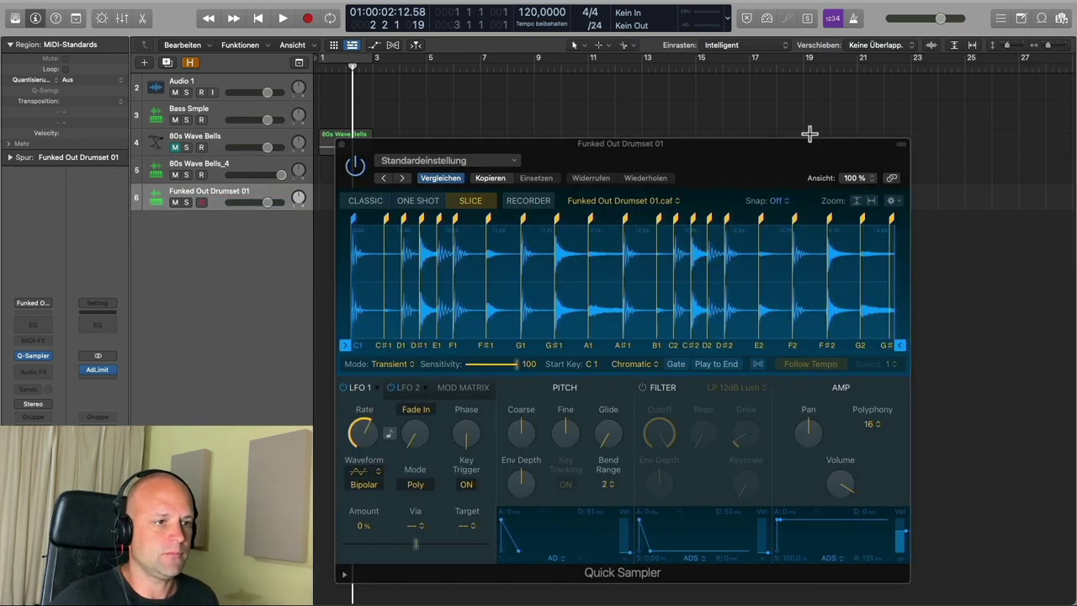
Step: Audition the C1, D1, D#1 and E1 drum slices, and move the C#1 slice marker to 0.275 s
{"action": "left_click_drag", "start_coordinate": [780, 159], "coordinate": [791, 87]}
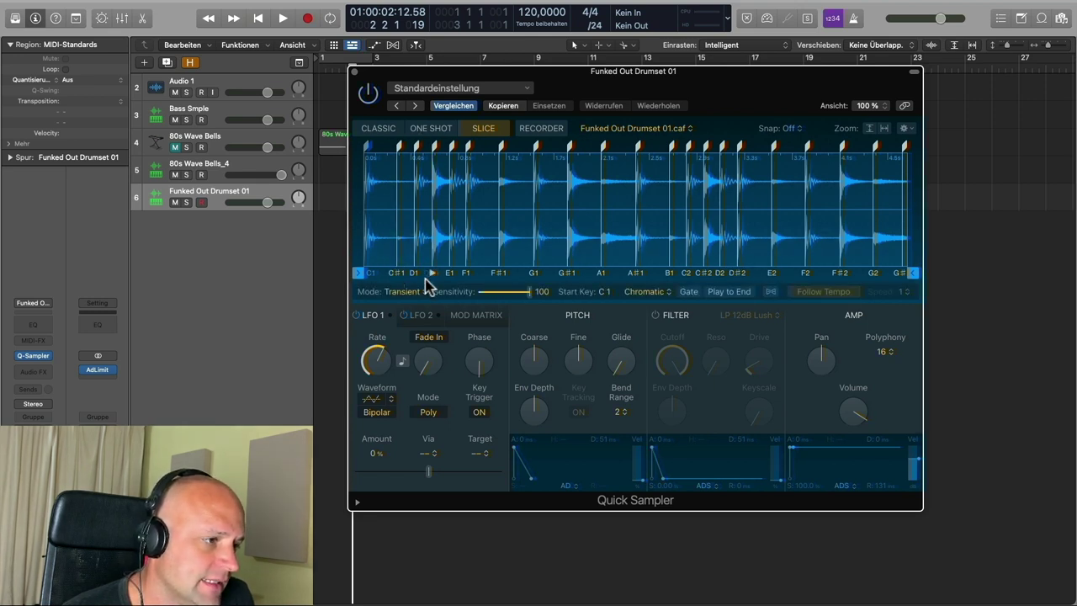
{"action": "left_click", "coordinate": [371, 278]}
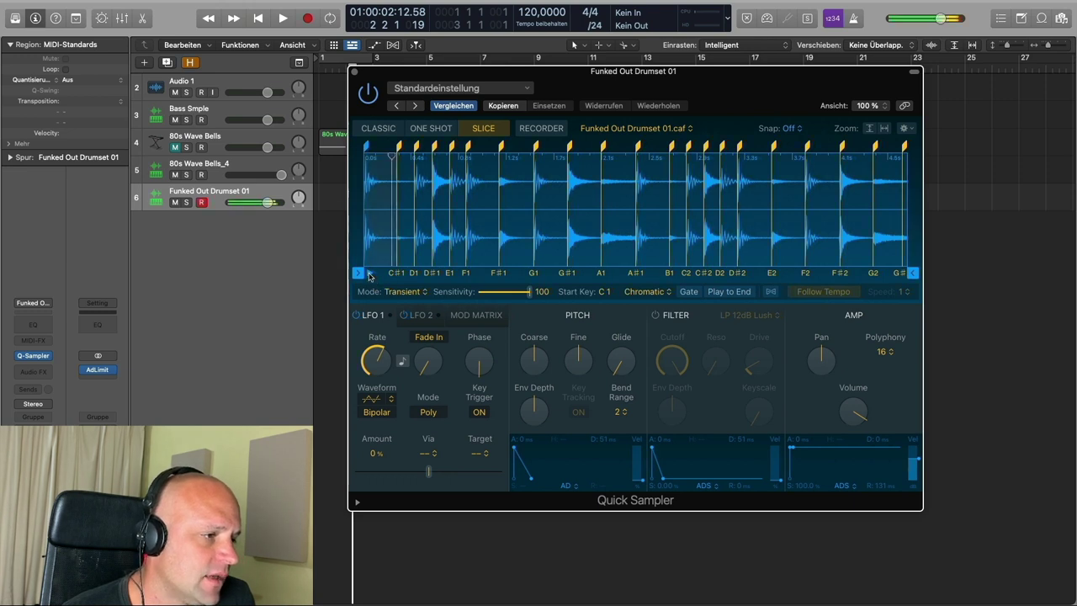
{"action": "left_click", "coordinate": [413, 273]}
{"action": "left_click", "coordinate": [430, 275]}
{"action": "left_click", "coordinate": [447, 274]}
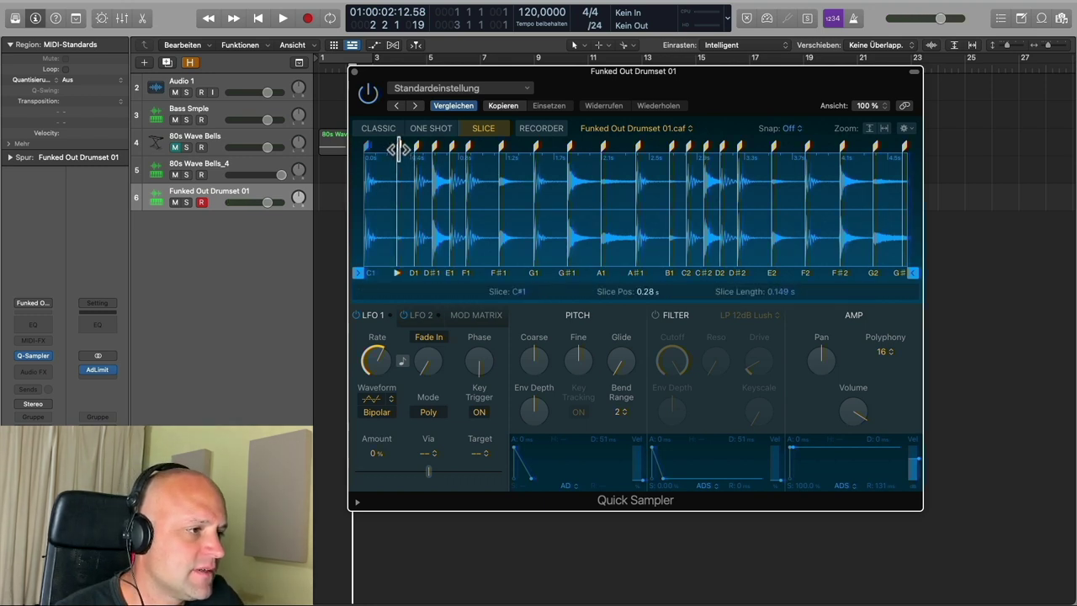
{"action": "mouse_move", "coordinate": [397, 146]}
{"action": "left_mouse_down"}
{"action": "mouse_move", "coordinate": [383, 148]}
{"action": "mouse_move", "coordinate": [399, 150]}
{"action": "left_mouse_up"}
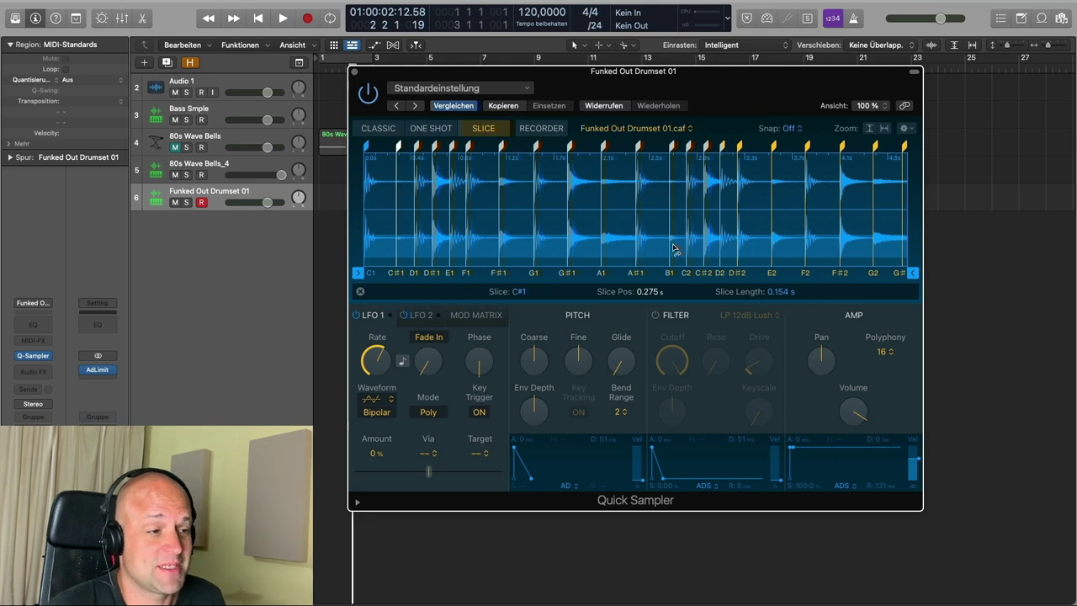
Step: Try higher coarse pitch settings on the drum slices, and reset the coarse pitch to its default
{"action": "mouse_move", "coordinate": [533, 364]}
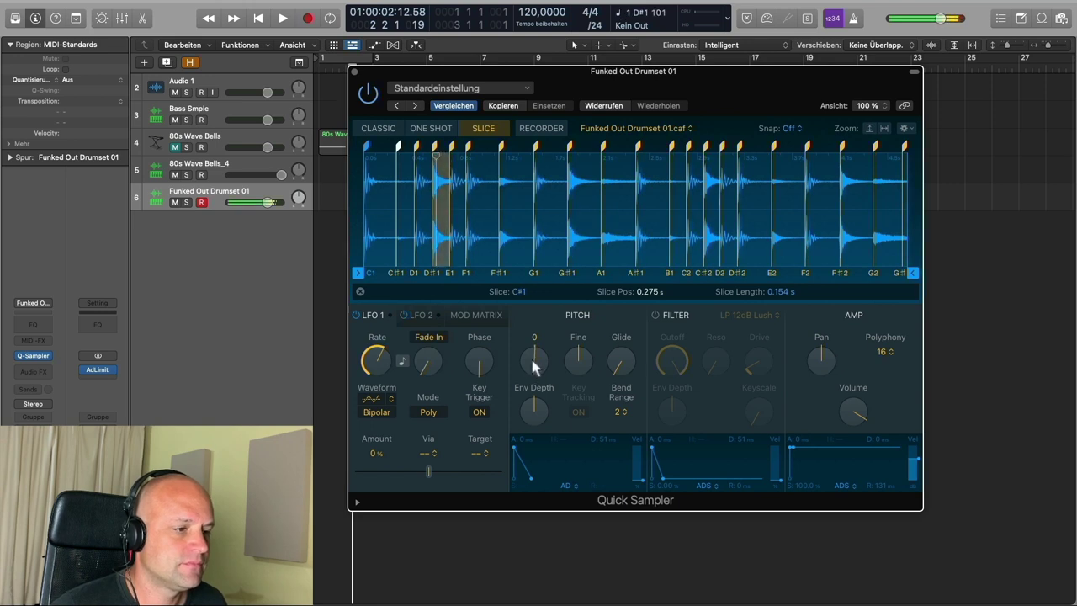
{"action": "left_click_drag", "start_coordinate": [535, 367], "coordinate": [522, 326]}
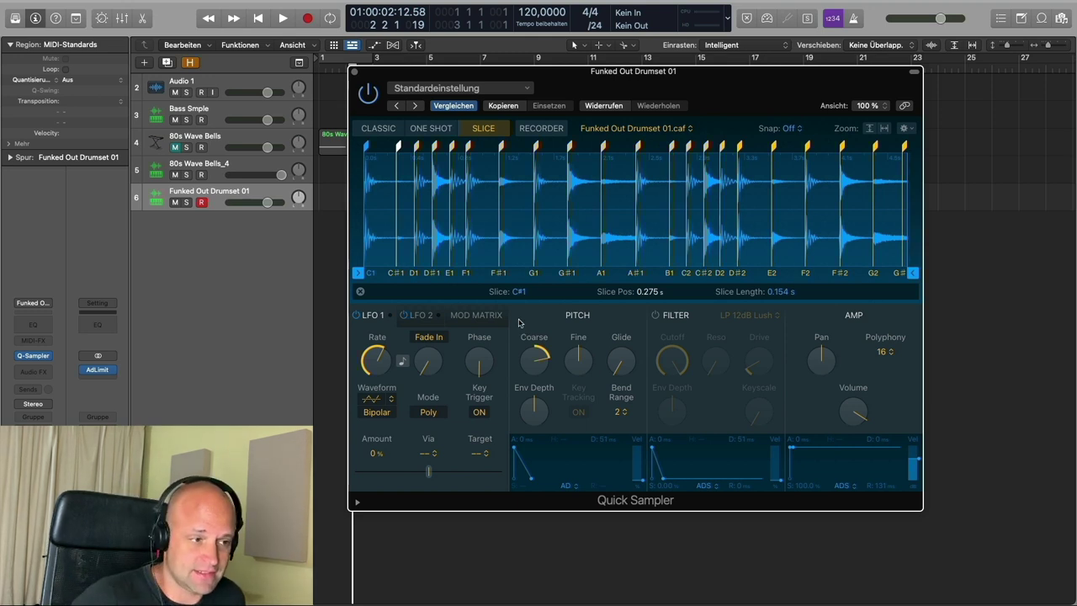
{"action": "mouse_move", "coordinate": [524, 357]}
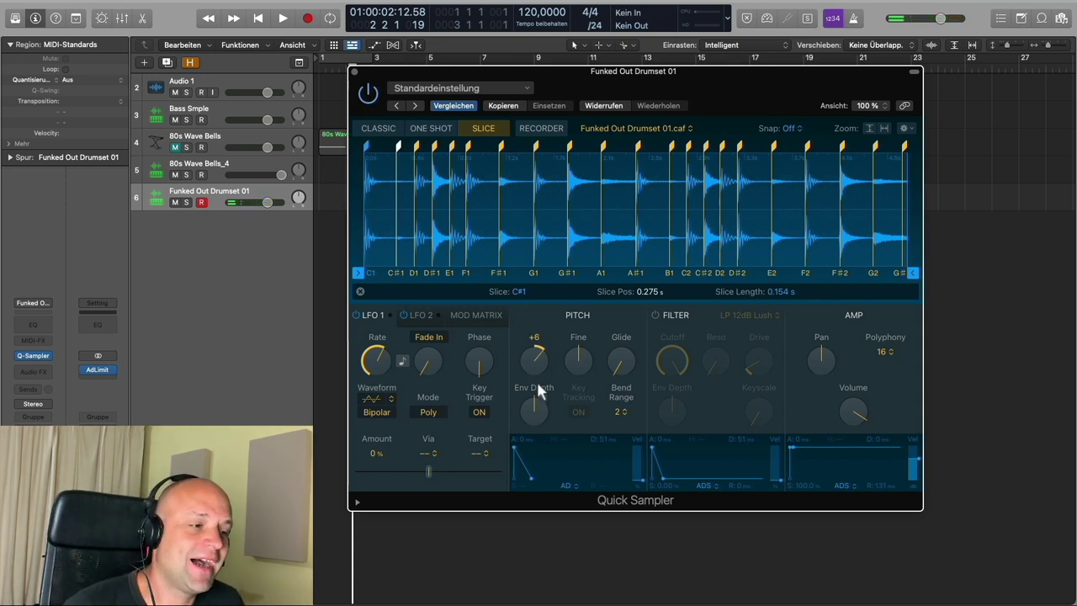
{"action": "left_click", "coordinate": [539, 367], "text": "alt"}
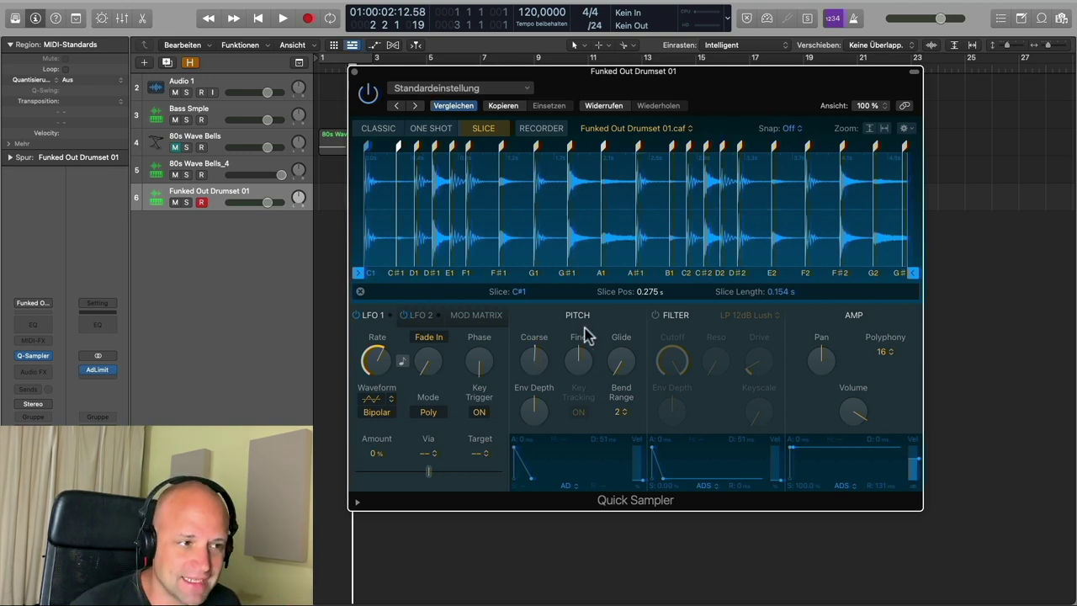
Step: Create a Drum Machine Designer track from the drum slices and close the Quick Sampler window
{"action": "right_click", "coordinate": [383, 175]}
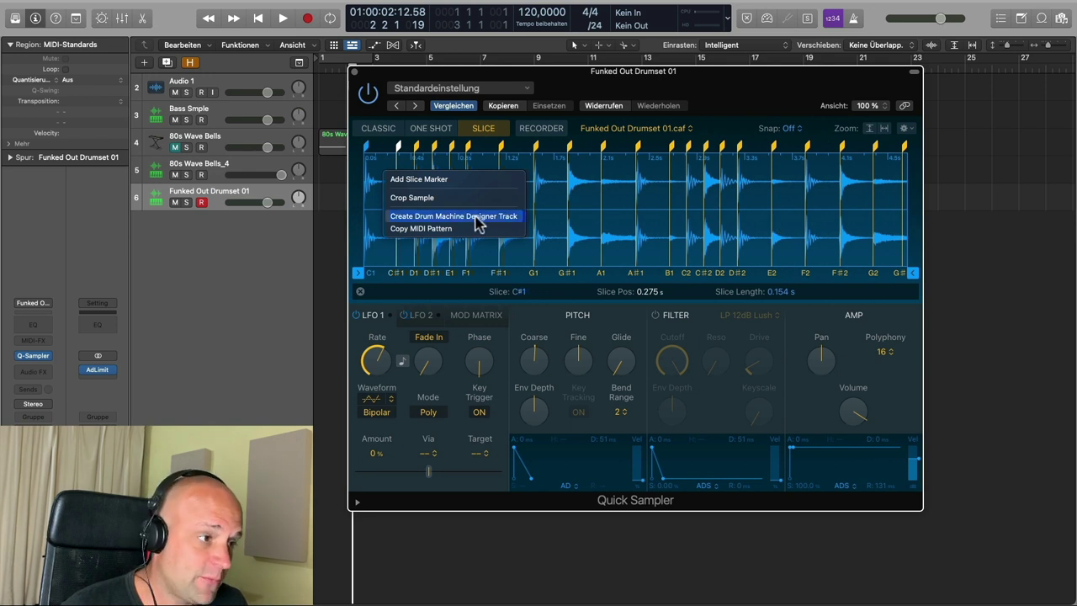
{"action": "left_click", "coordinate": [410, 217]}
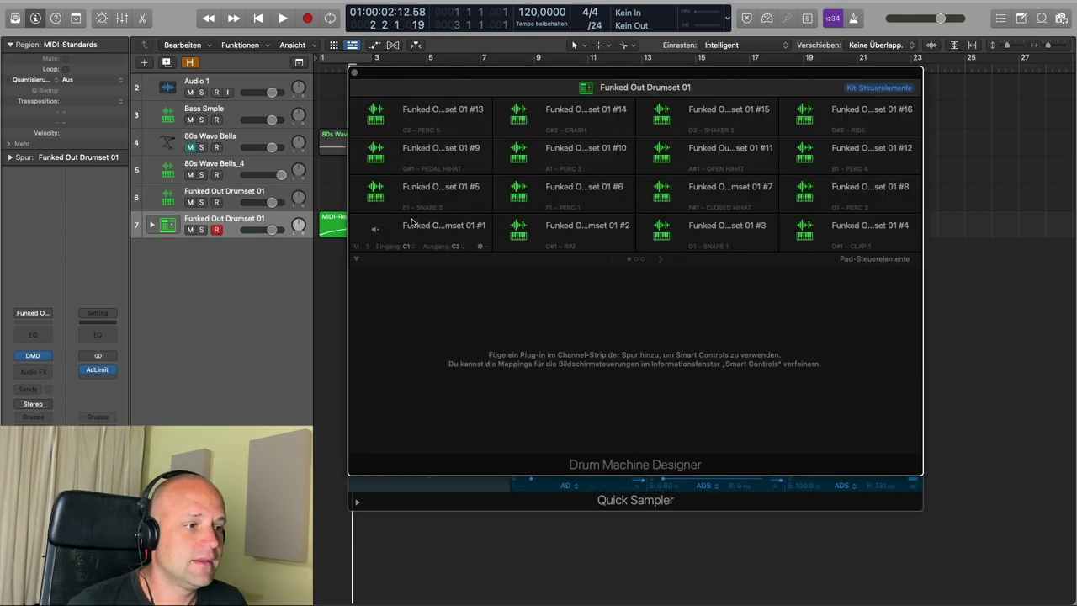
{"action": "left_click_drag", "start_coordinate": [782, 70], "coordinate": [790, 137]}
{"action": "left_click", "coordinate": [353, 72]}
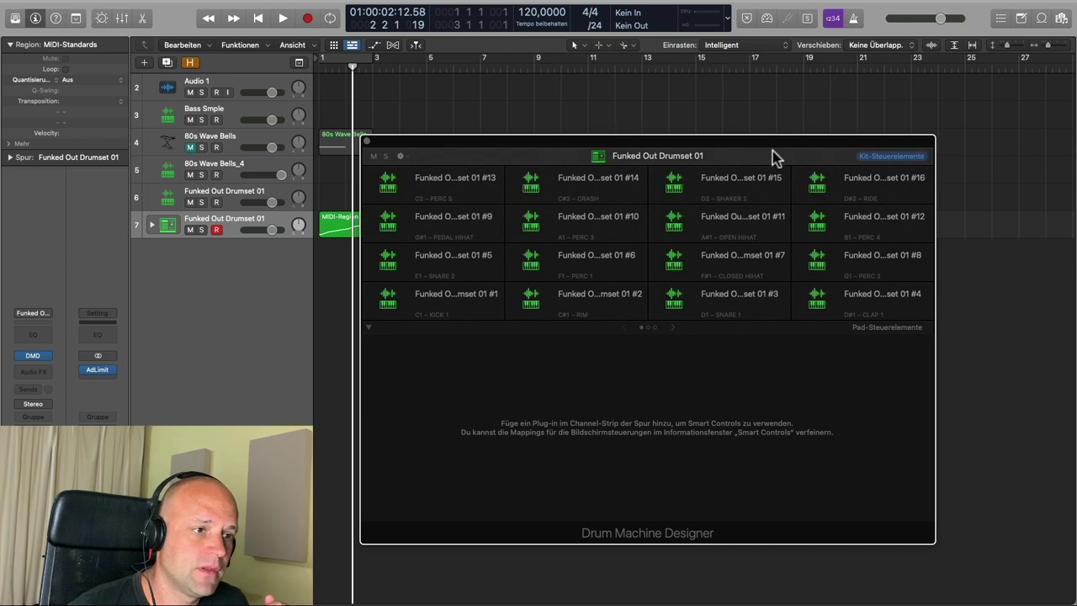
{"action": "left_click_drag", "start_coordinate": [697, 144], "coordinate": [715, 44]}
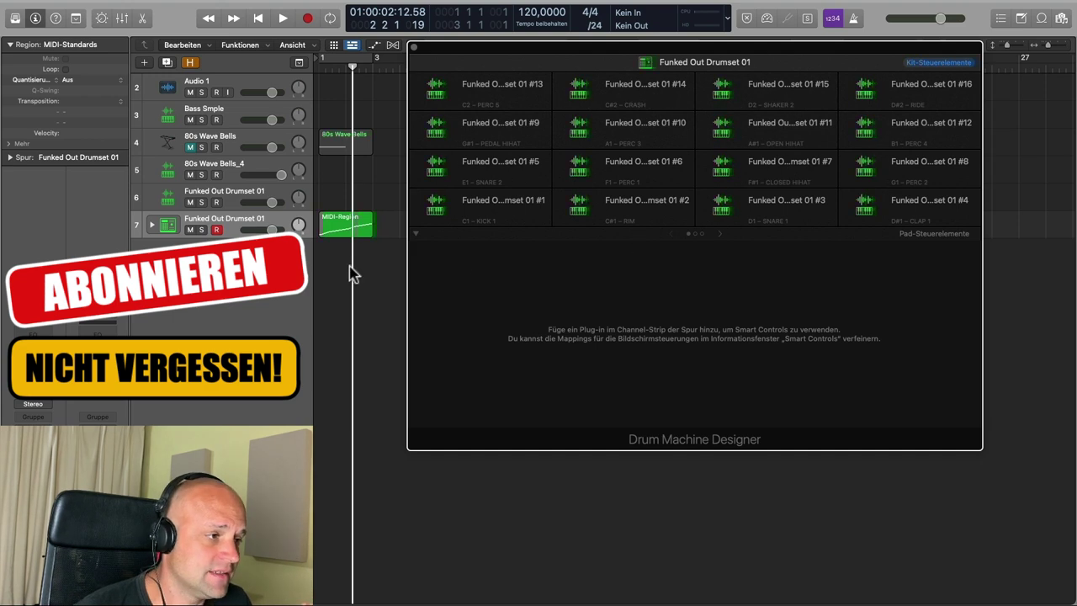
Step: Select the drum track's MIDI region, enable the cycle range over bars 1 to 3, and play it back
{"action": "left_click", "coordinate": [342, 229]}
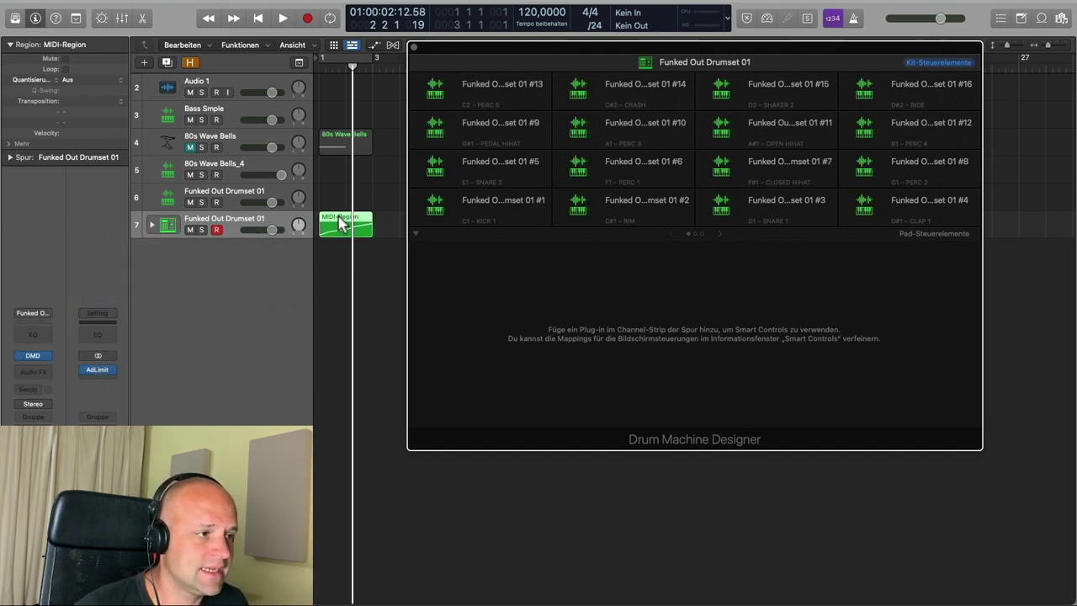
{"action": "left_click", "coordinate": [345, 56]}
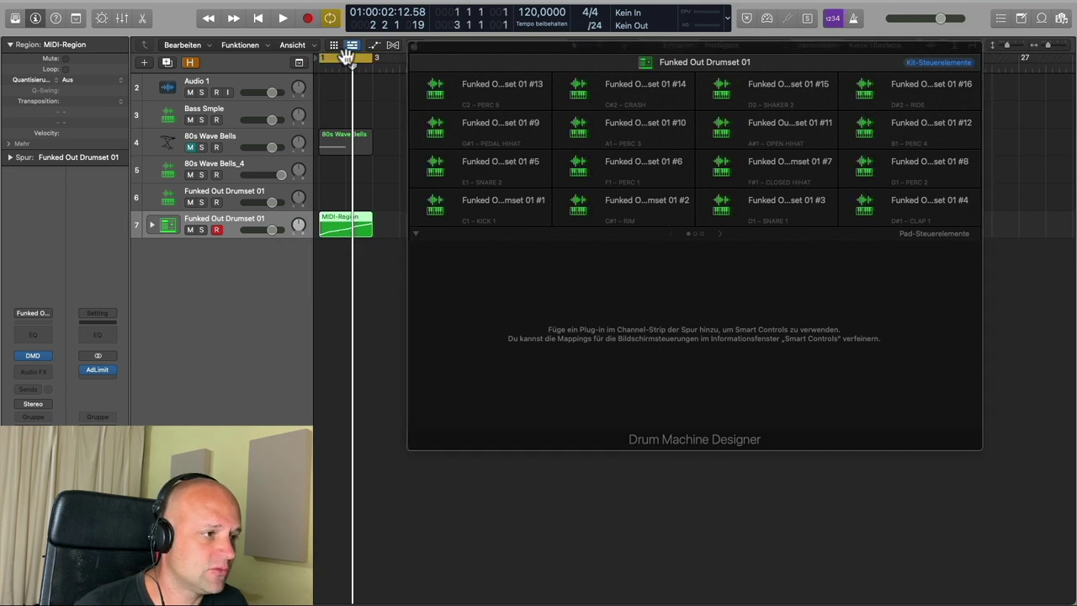
{"action": "key", "text": "space"}
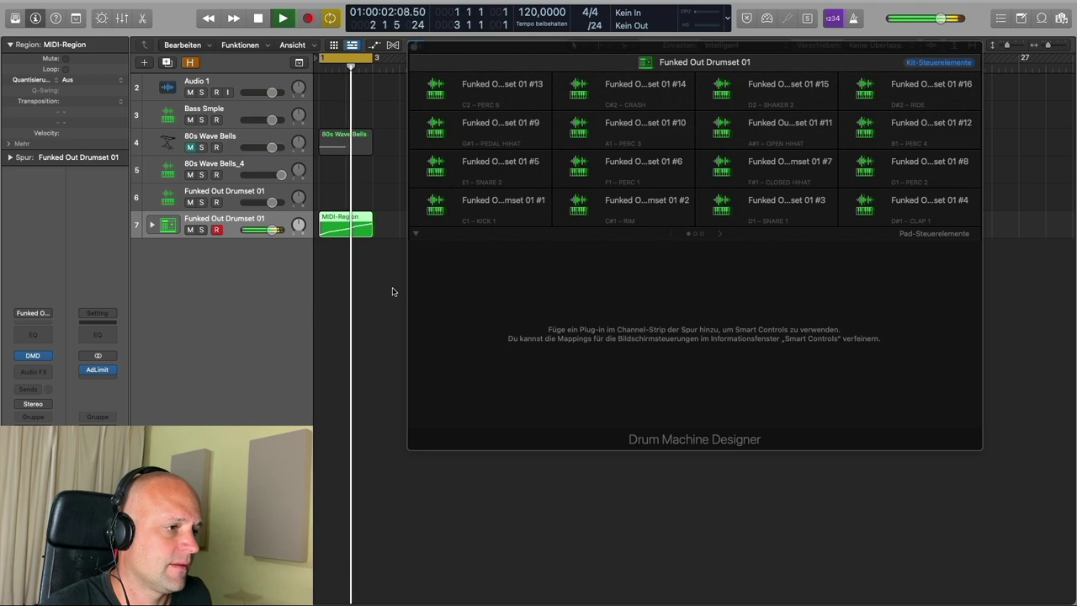
{"action": "key", "text": "space"}
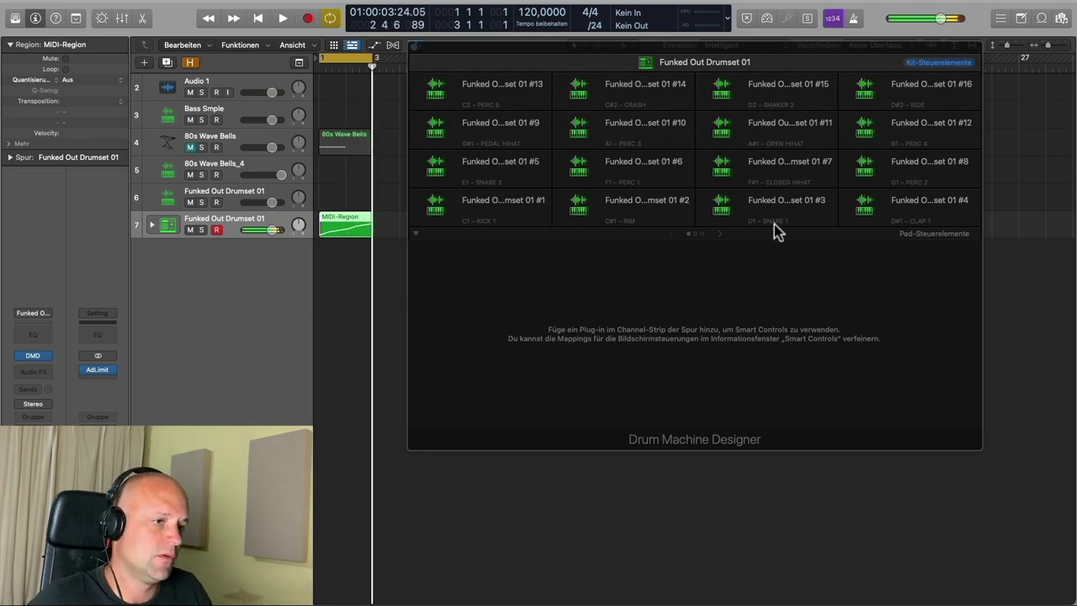
Step: Expand the Drum Machine Designer track to inspect its individual slice tracks, and collapse it again
{"action": "left_click_drag", "start_coordinate": [822, 48], "coordinate": [827, 80]}
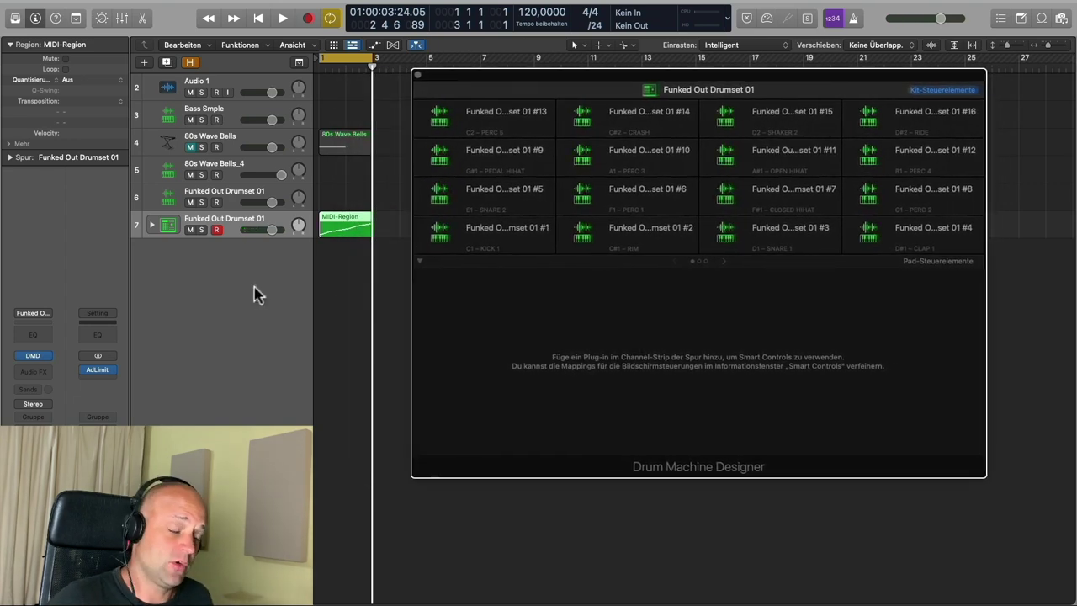
{"action": "left_click", "coordinate": [153, 225]}
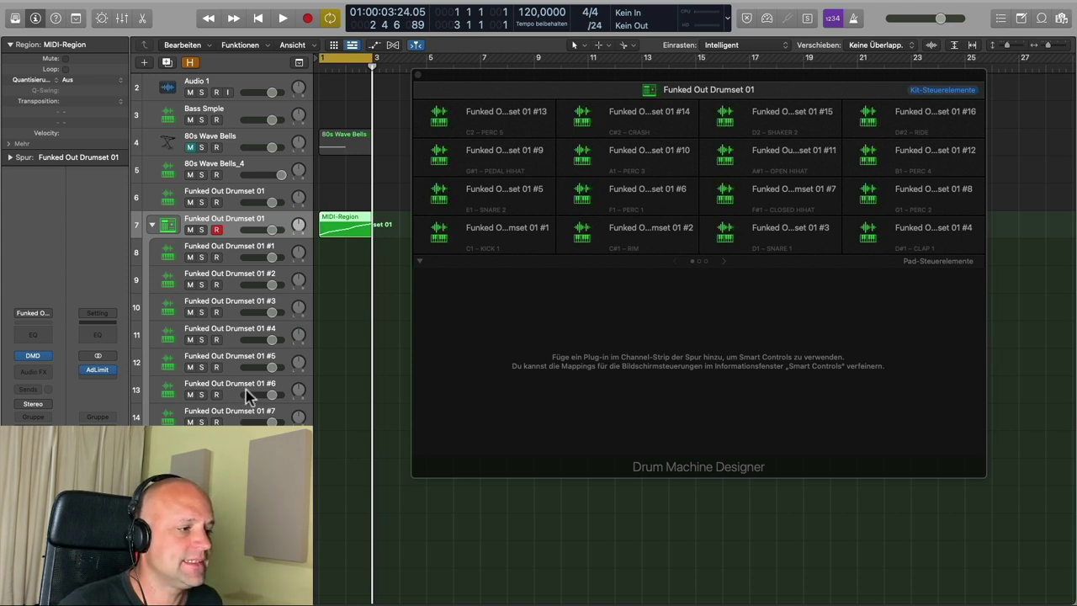
{"action": "left_click", "coordinate": [152, 225]}
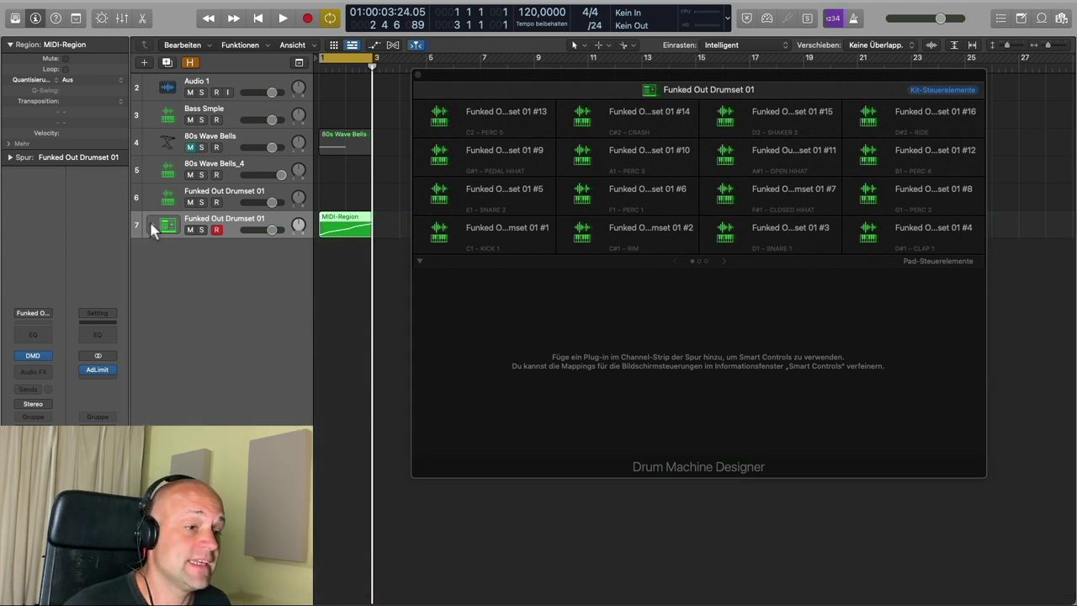
Step: Audition drum slice #4 and swap its pad with the neighbouring slice #3 pad
{"action": "left_click", "coordinate": [913, 238]}
{"action": "left_click", "coordinate": [926, 236]}
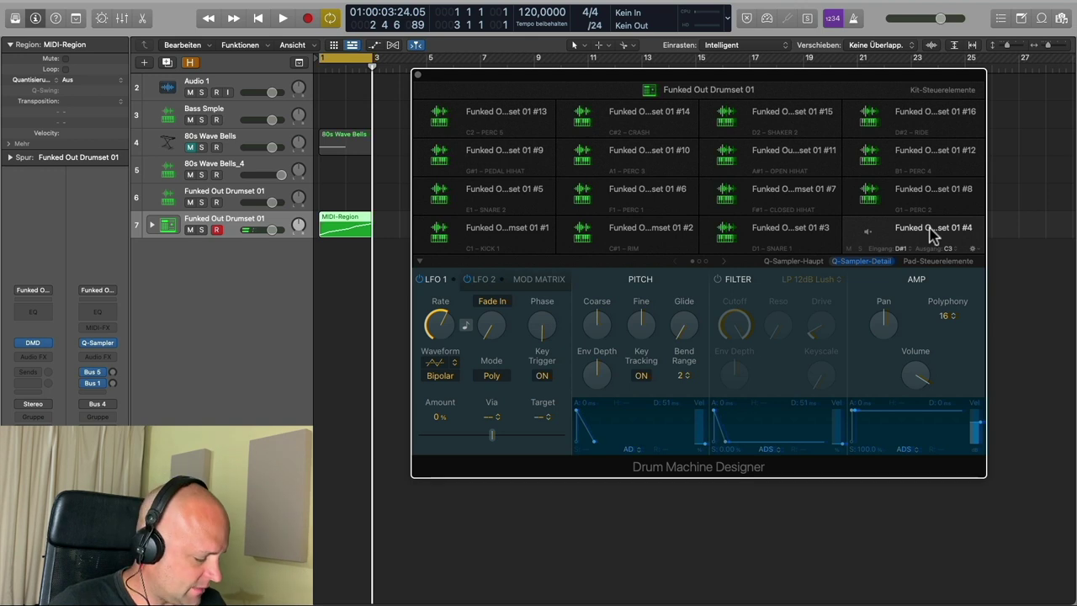
{"action": "mouse_move", "coordinate": [949, 242]}
{"action": "left_mouse_down"}
{"action": "mouse_move", "coordinate": [690, 239]}
{"action": "mouse_move", "coordinate": [942, 244]}
{"action": "left_mouse_up"}
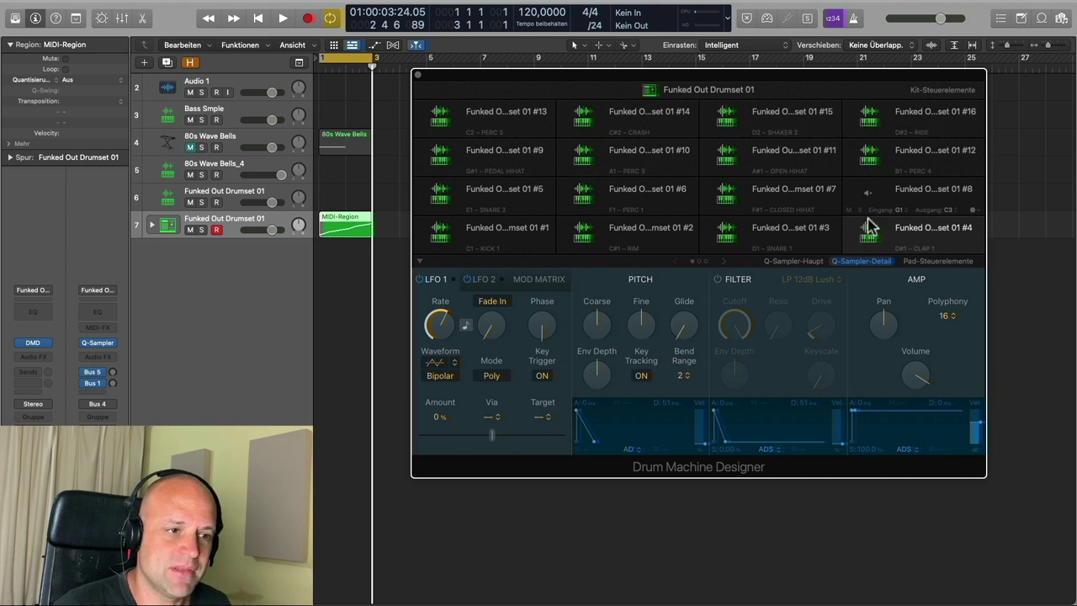
{"action": "left_click_drag", "start_coordinate": [939, 239], "coordinate": [702, 227]}
Step: Audition the swapped pad and inspect the sample ranges of slices #10 and #1 in the Quick Sampler main view
{"action": "left_click", "coordinate": [805, 244]}
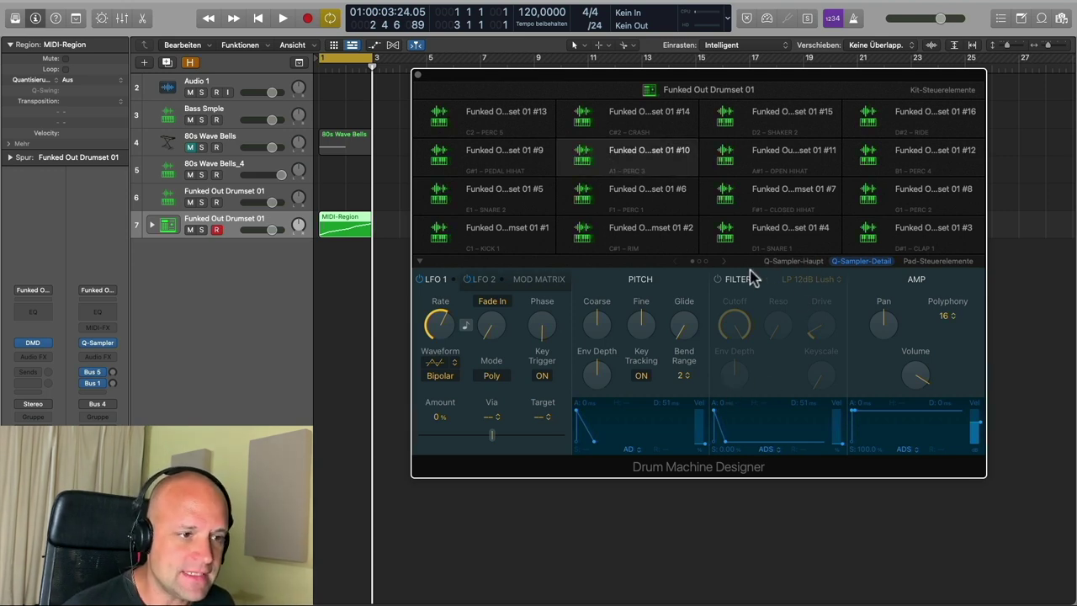
{"action": "left_click", "coordinate": [792, 262]}
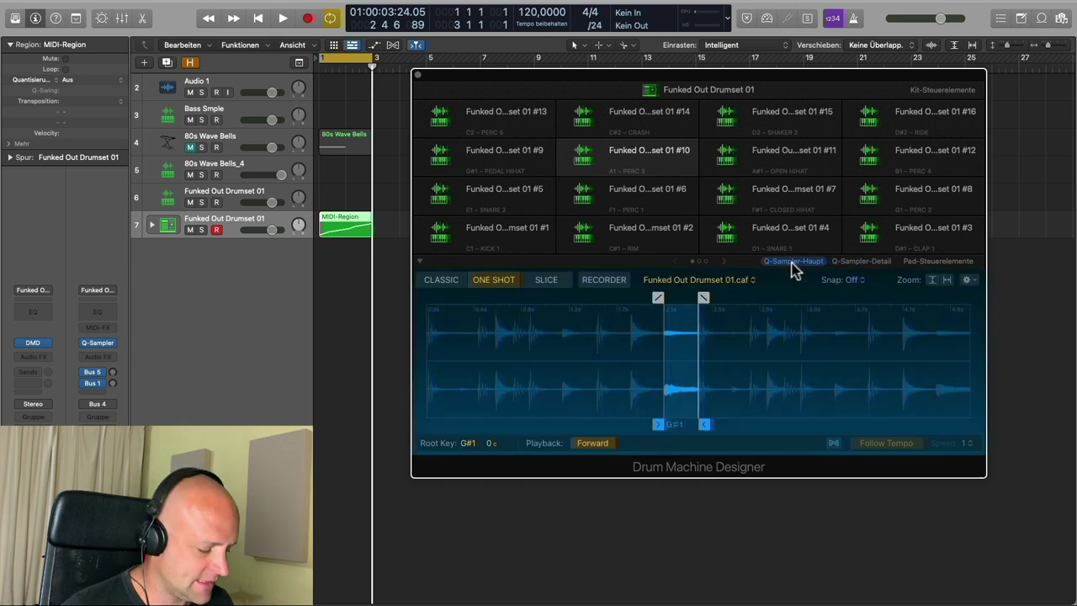
{"action": "left_click", "coordinate": [496, 236]}
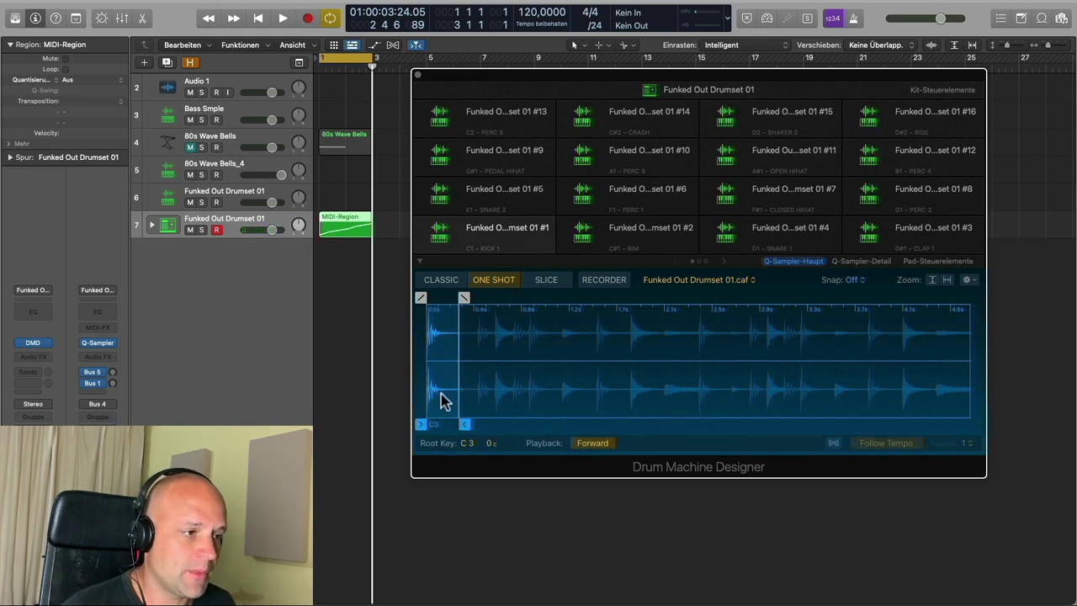
Step: Set the reverb send of slice #4 to -31.2 dB and raise its delay send slightly
{"action": "left_click", "coordinate": [944, 266]}
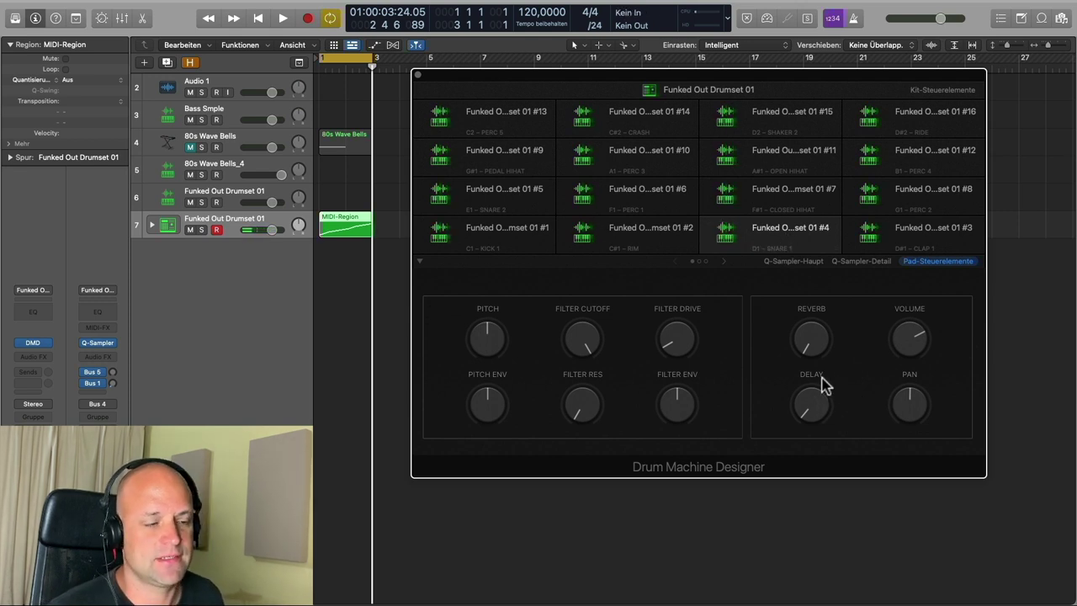
{"action": "left_click_drag", "start_coordinate": [814, 347], "coordinate": [806, 458]}
{"action": "left_click_drag", "start_coordinate": [808, 411], "coordinate": [762, 416]}
{"action": "left_click_drag", "start_coordinate": [805, 348], "coordinate": [800, 380]}
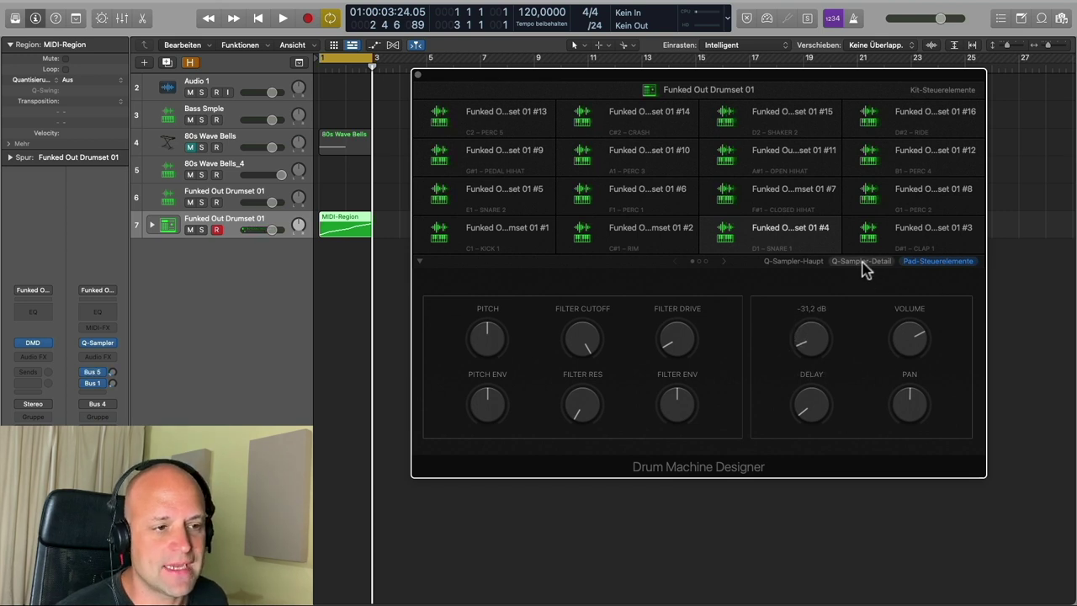
Step: Try a lower coarse pitch on slice #4 in the Quick Sampler detail controls
{"action": "left_click", "coordinate": [863, 262]}
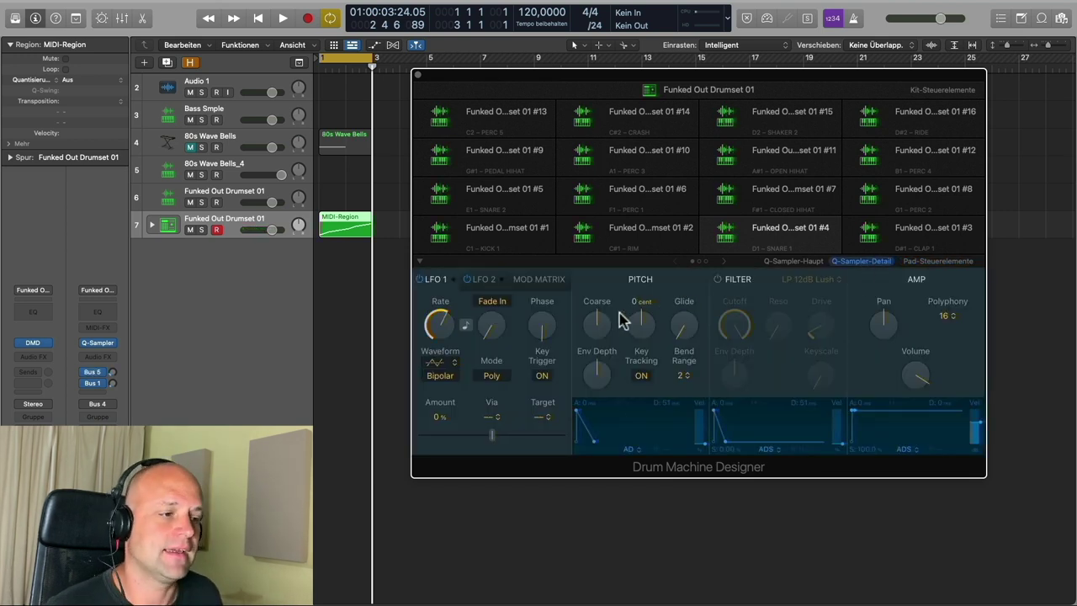
{"action": "mouse_move", "coordinate": [596, 322]}
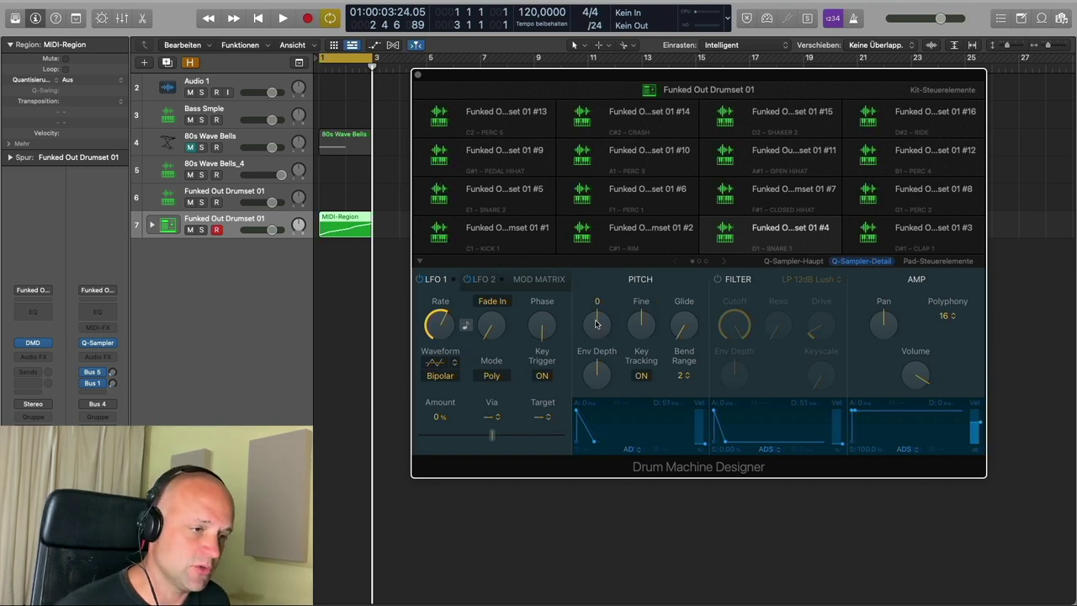
{"action": "left_click_drag", "start_coordinate": [601, 328], "coordinate": [593, 376]}
Step: Set the coarse pitch of kick slice #1 to -16 and its reverb send to -20.3 dB
{"action": "left_click", "coordinate": [511, 242]}
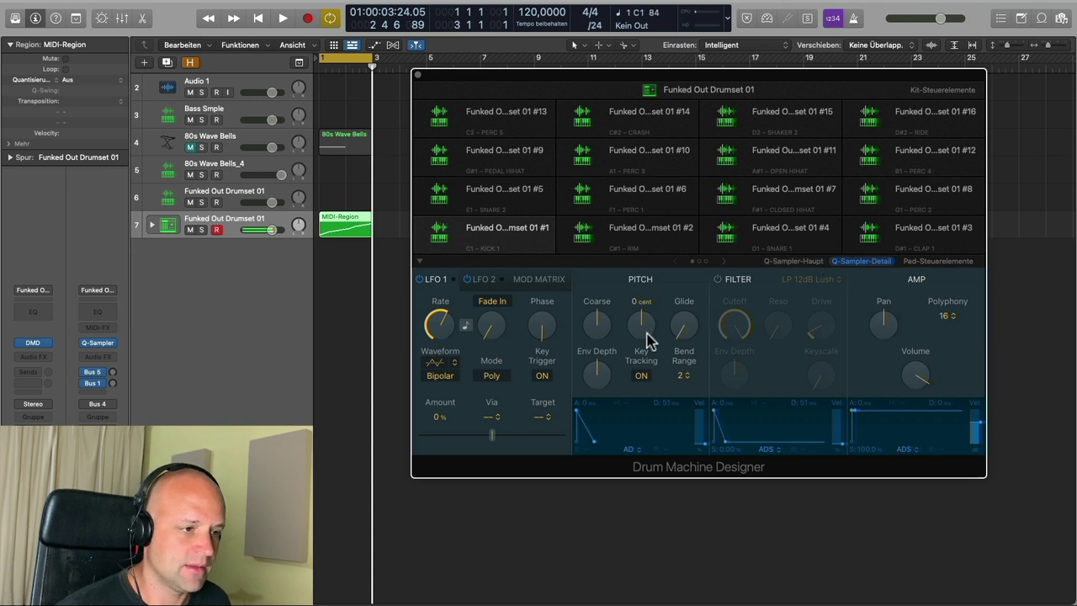
{"action": "left_click_drag", "start_coordinate": [599, 329], "coordinate": [596, 377]}
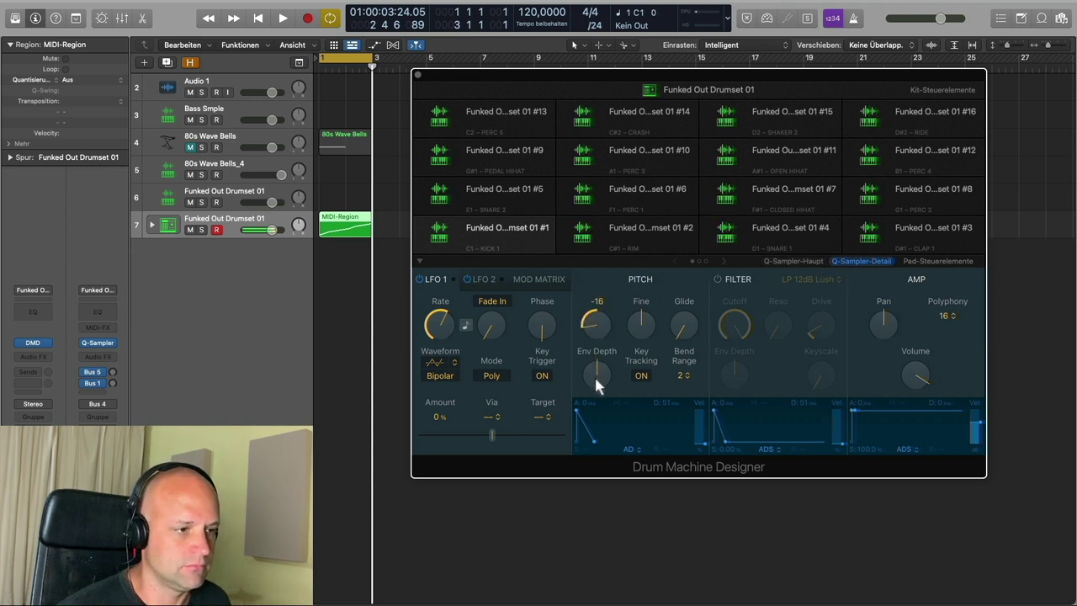
{"action": "left_click", "coordinate": [938, 261]}
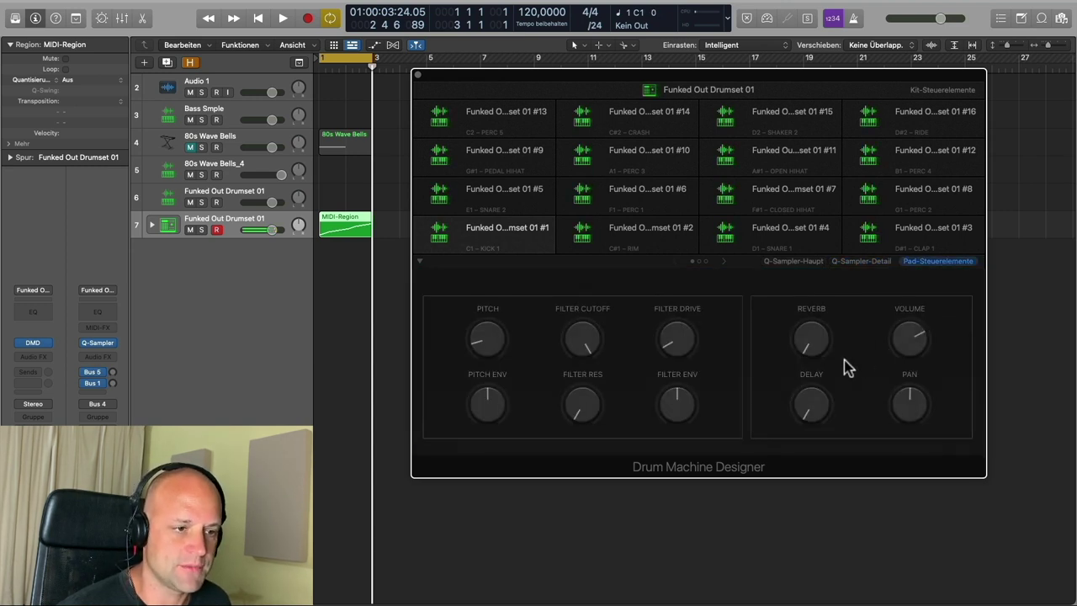
{"action": "left_click_drag", "start_coordinate": [808, 343], "coordinate": [870, 271]}
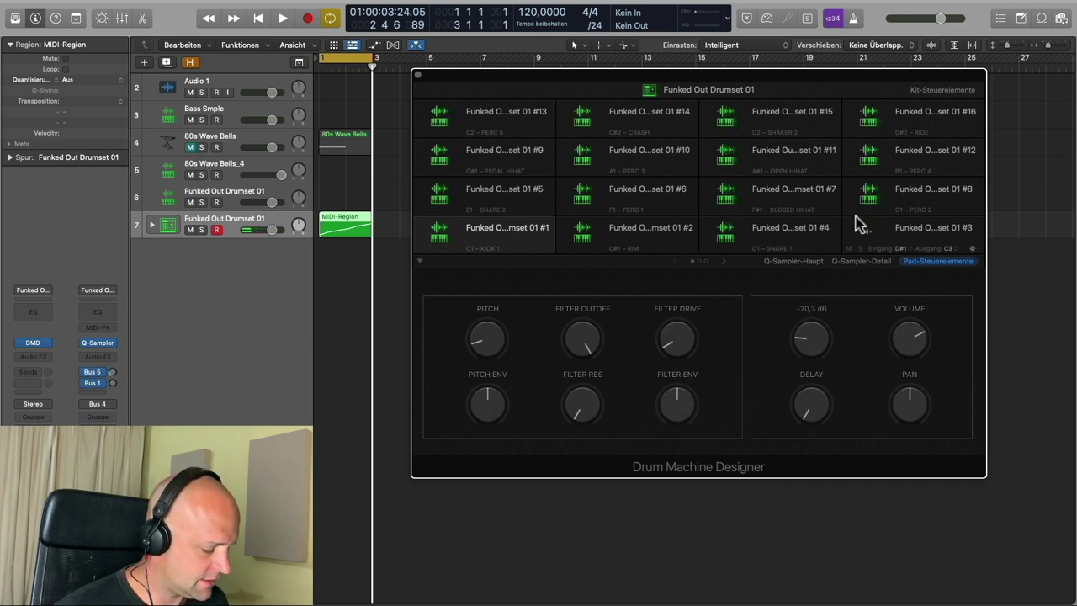
Step: Set slice #7's reverb send to -15.0 dB and delay send to -25.1 dB, and lower its coarse pitch
{"action": "left_click", "coordinate": [794, 192]}
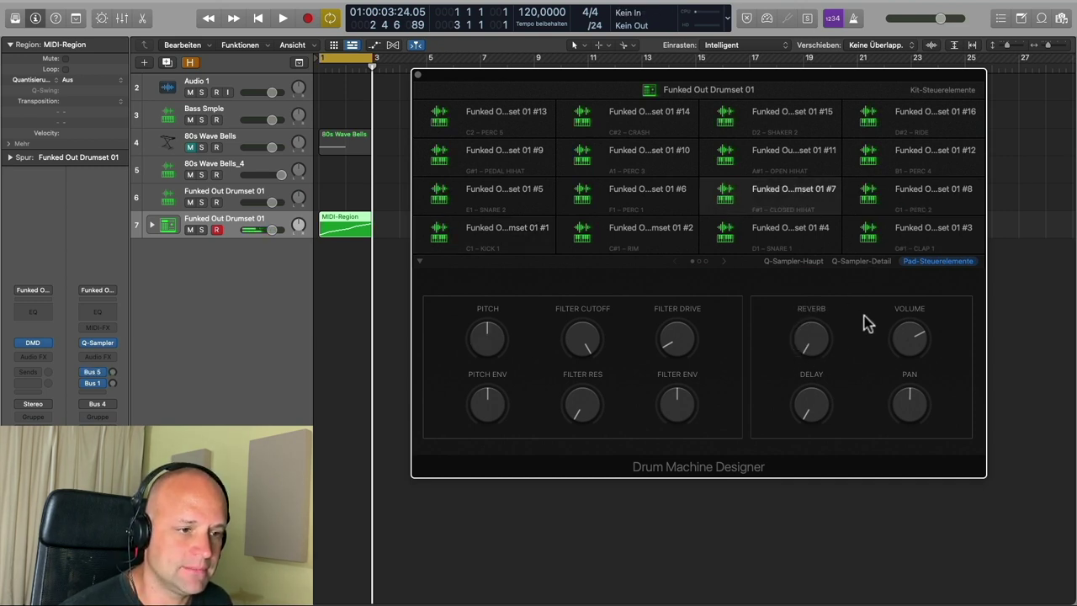
{"action": "left_click_drag", "start_coordinate": [808, 340], "coordinate": [793, 300]}
{"action": "left_click_drag", "start_coordinate": [806, 408], "coordinate": [792, 380]}
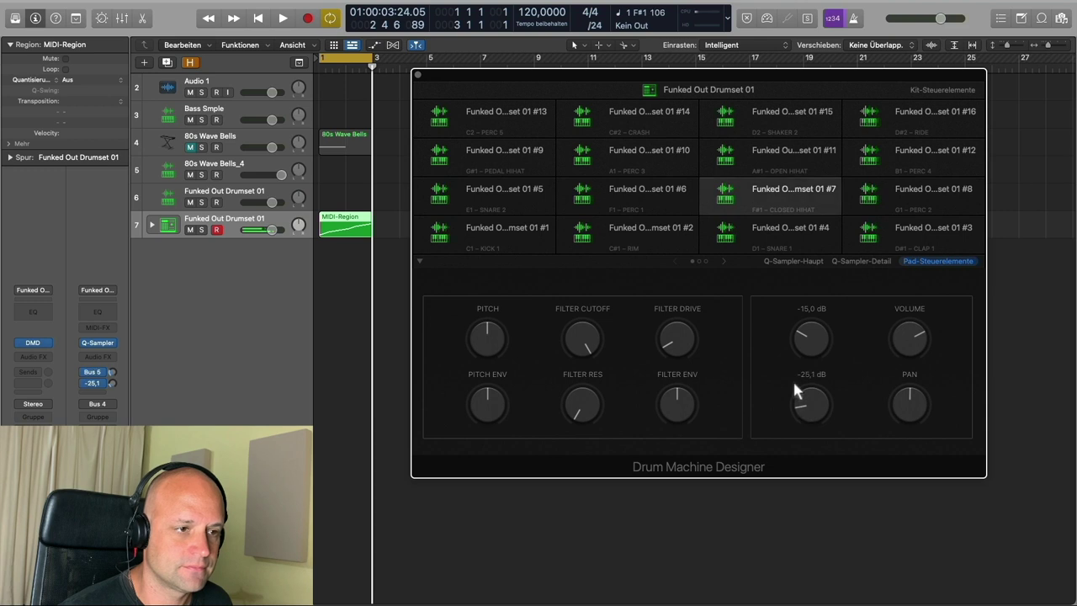
{"action": "left_click", "coordinate": [858, 261]}
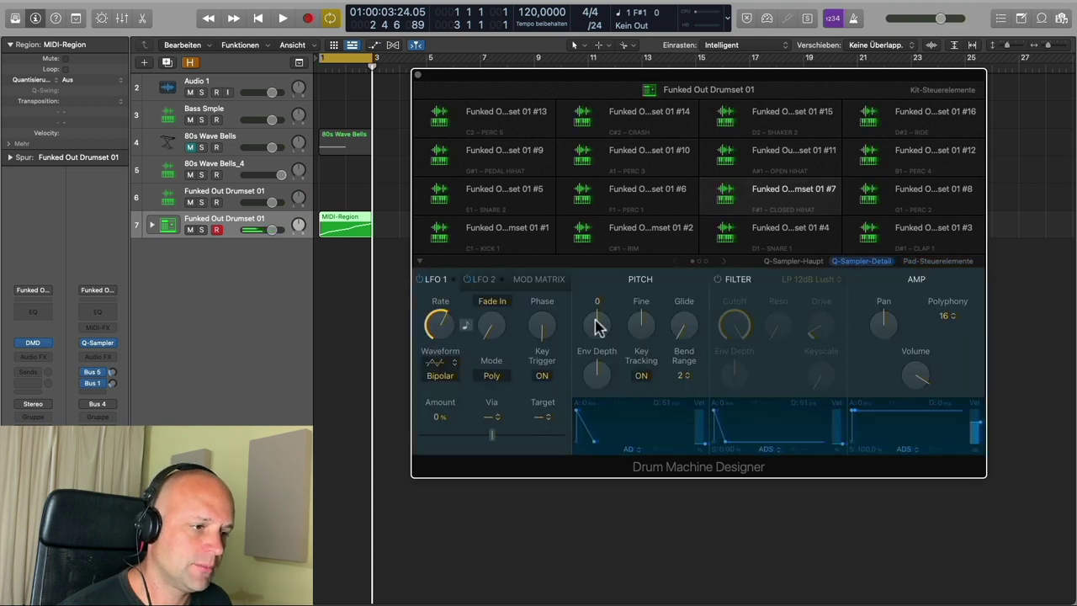
{"action": "left_click_drag", "start_coordinate": [589, 367], "coordinate": [589, 379]}
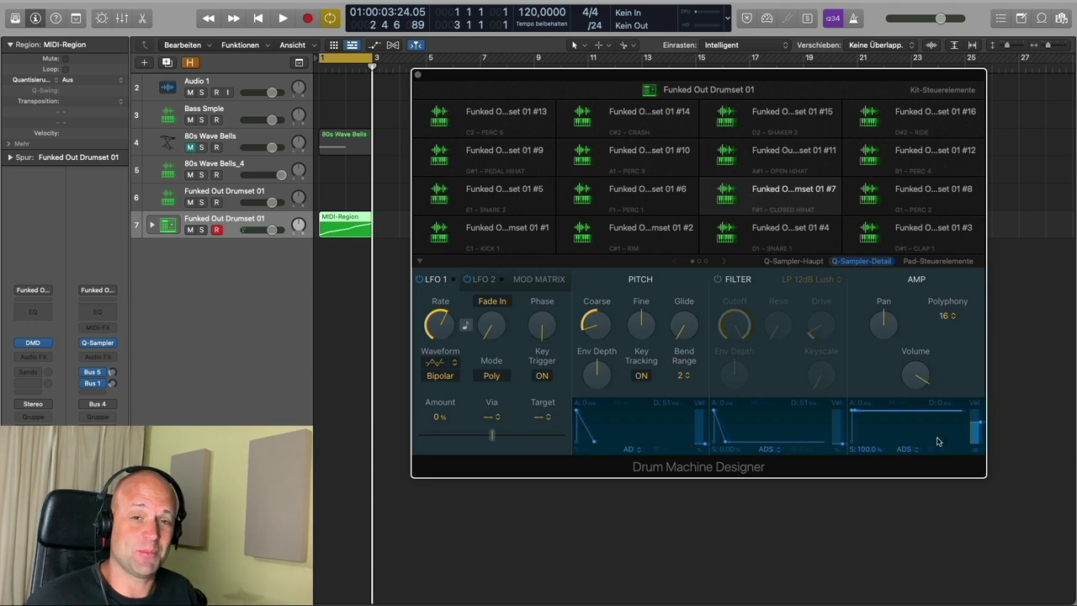
Step: Close the Drum Machine Designer window and expand its track to show the individual slice tracks
{"action": "left_click", "coordinate": [937, 262]}
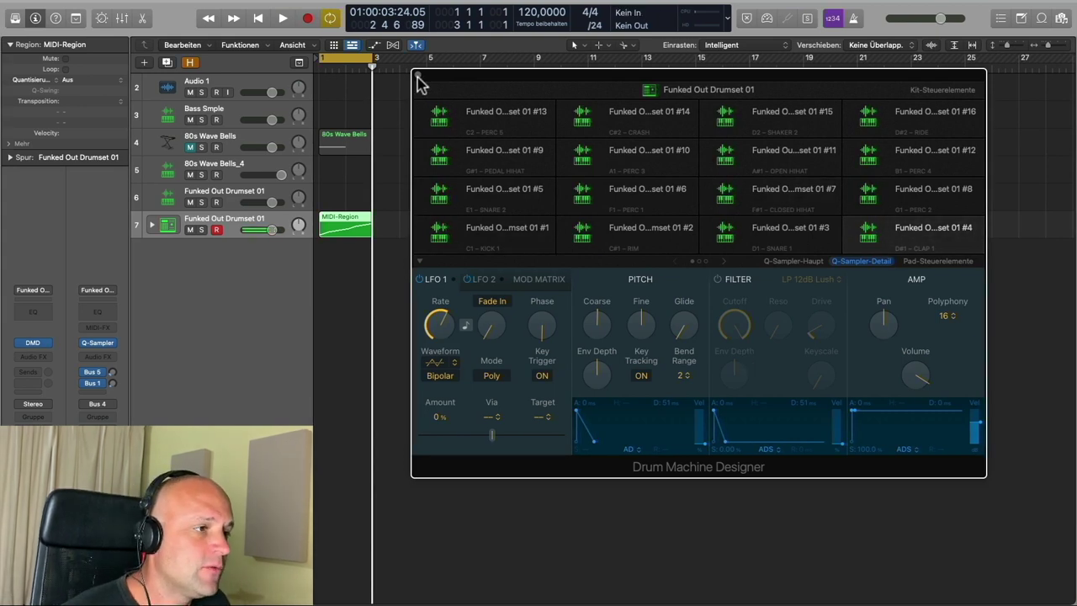
{"action": "key", "text": "super+w"}
{"action": "left_click", "coordinate": [152, 225]}
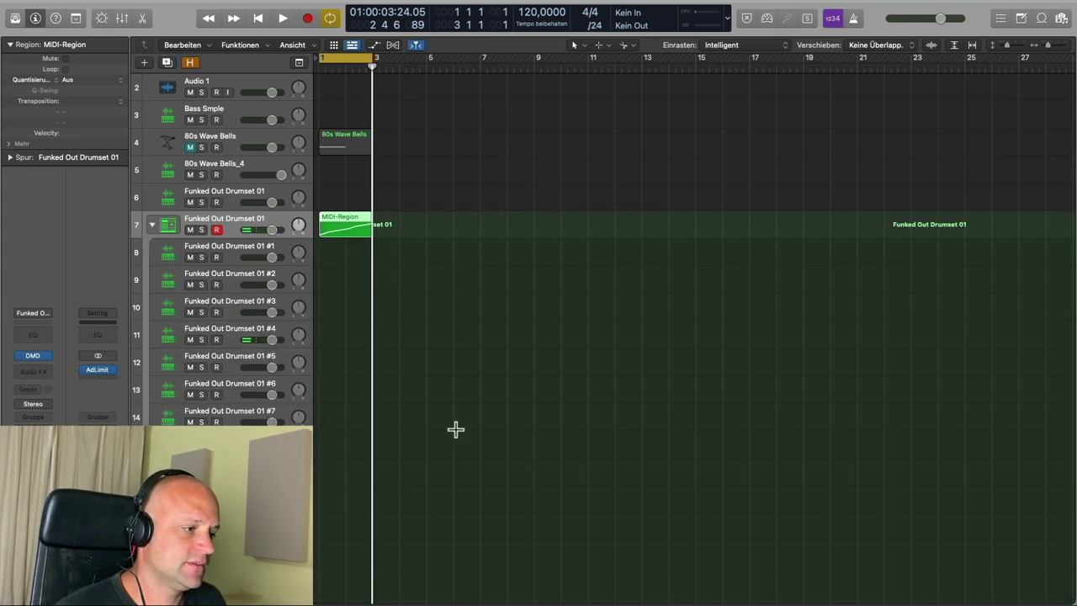
{"action": "scroll", "coordinate": [456, 429], "scroll_direction": "down", "scroll_amount": 4}
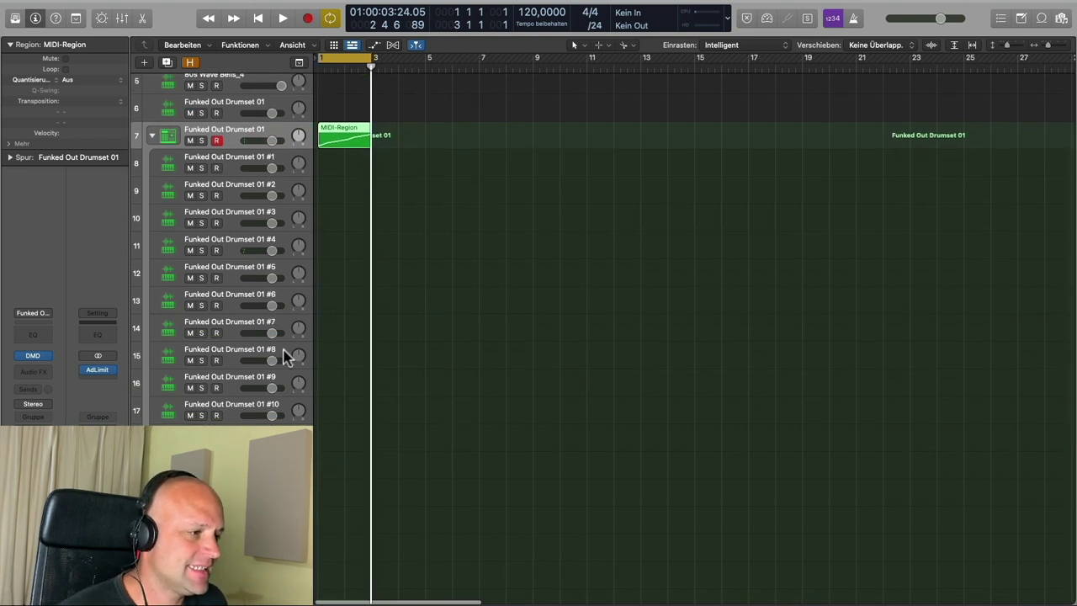
Step: Create an empty MIDI region at bar 1 on the slice #7 track and open it in the Piano Roll
{"action": "left_click", "coordinate": [231, 324]}
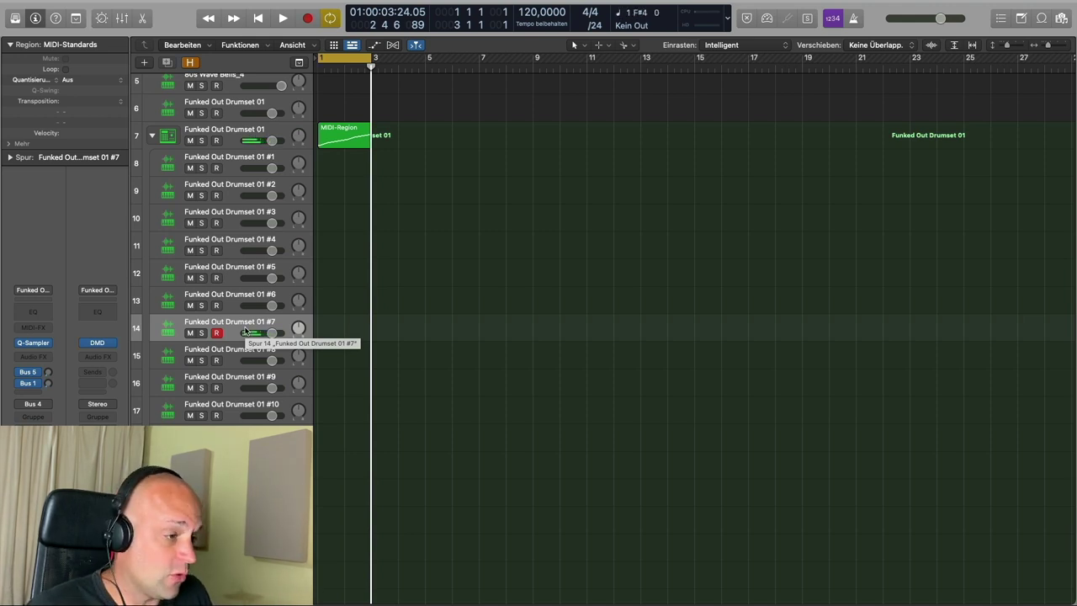
{"action": "right_click", "coordinate": [333, 330]}
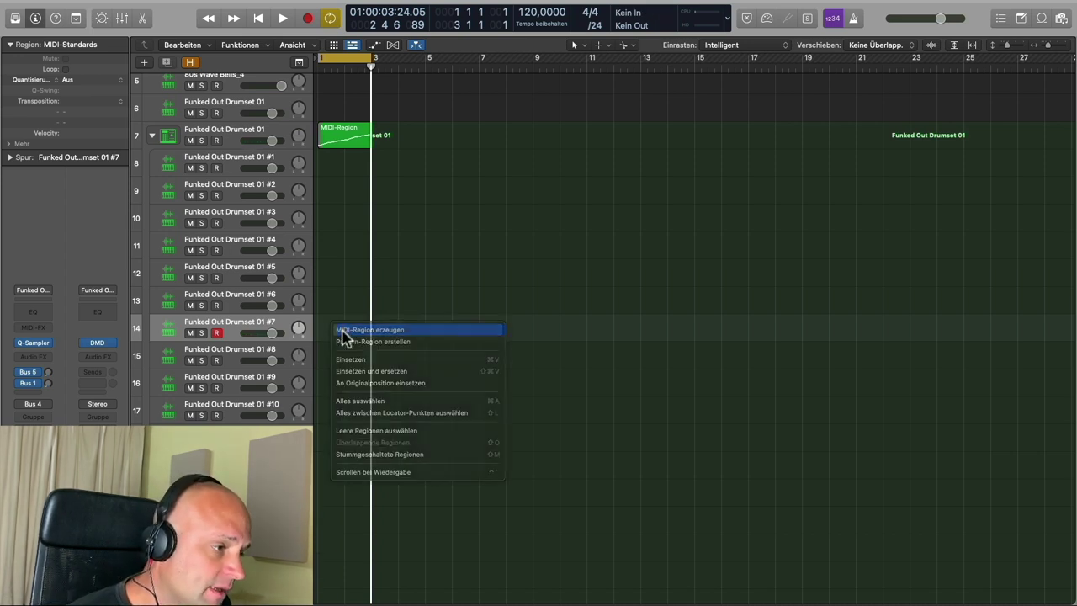
{"action": "left_click", "coordinate": [340, 330]}
{"action": "double_click", "coordinate": [340, 330]}
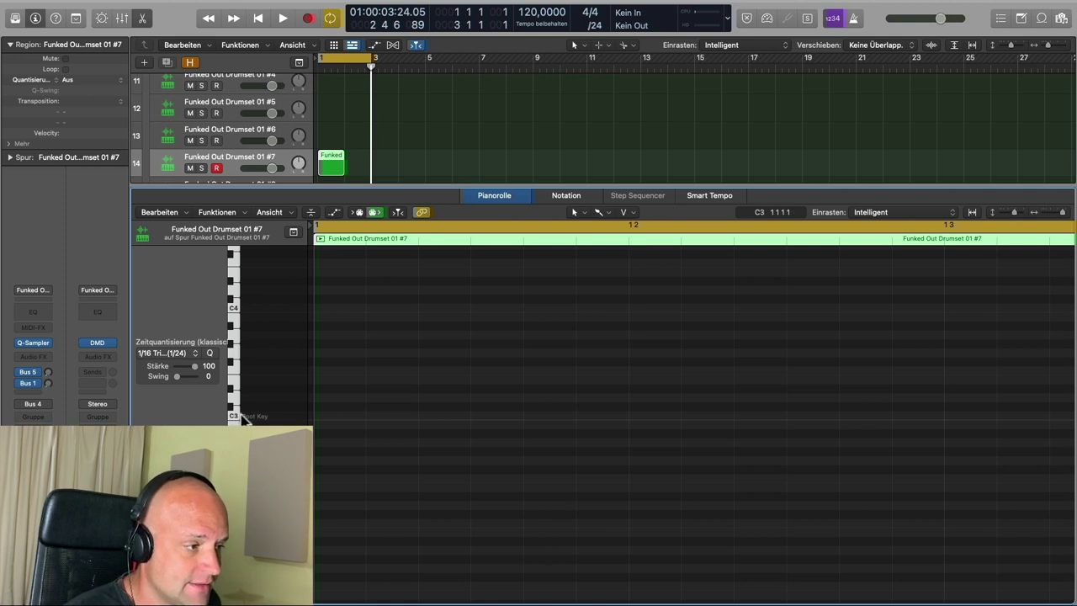
Step: Clear any notes and draw six consecutive sixteenth-triplet notes from beat 1: B2, A#2, A2, G#2, A2, A#2
{"action": "key", "text": "super+a"}
{"action": "key", "text": "BackSpace"}
{"action": "left_click_drag", "start_coordinate": [339, 415], "coordinate": [451, 443]}
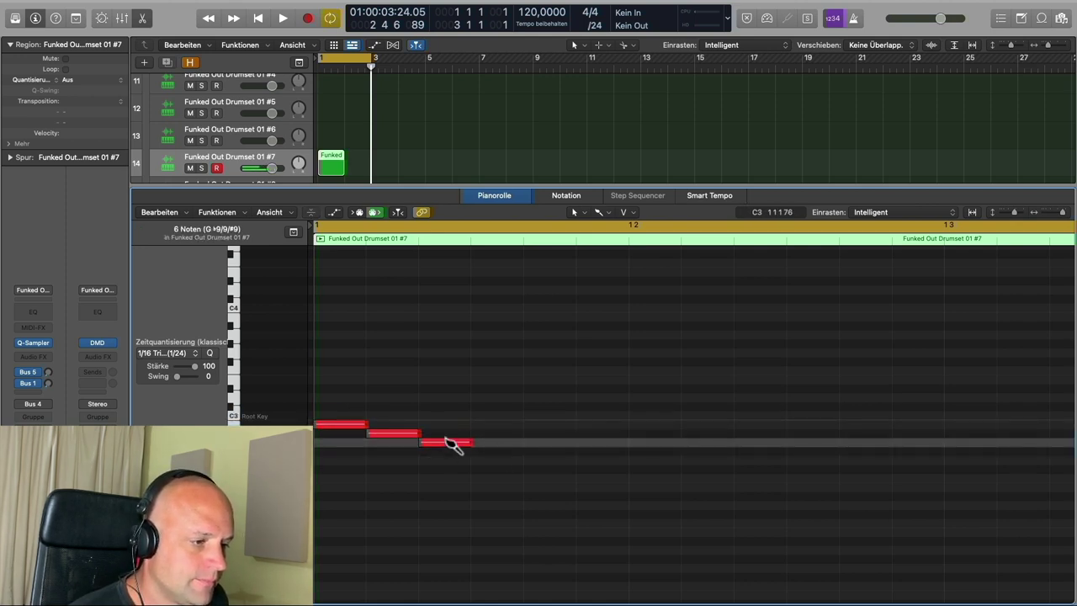
{"action": "left_click", "coordinate": [497, 443]}
{"action": "left_click_drag", "start_coordinate": [520, 444], "coordinate": [519, 453]}
{"action": "left_click", "coordinate": [551, 442]}
{"action": "left_click", "coordinate": [601, 433]}
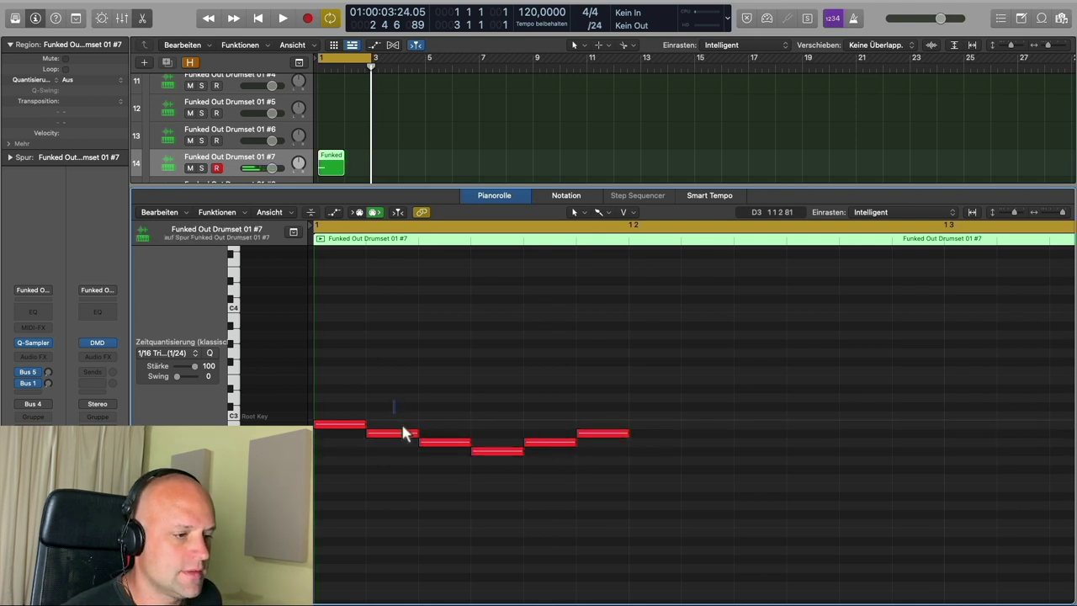
Step: Lower the velocity of the last five notes to 77, and repeat the six-note pattern to fill bar 1
{"action": "left_click_drag", "start_coordinate": [394, 400], "coordinate": [620, 488]}
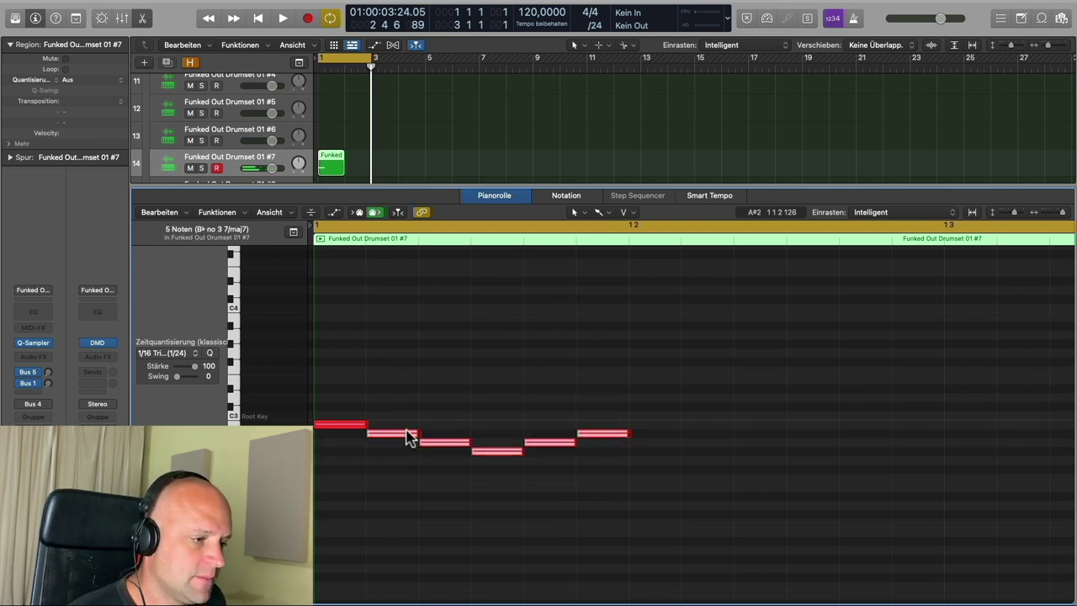
{"action": "left_click_drag", "start_coordinate": [409, 437], "coordinate": [409, 520]}
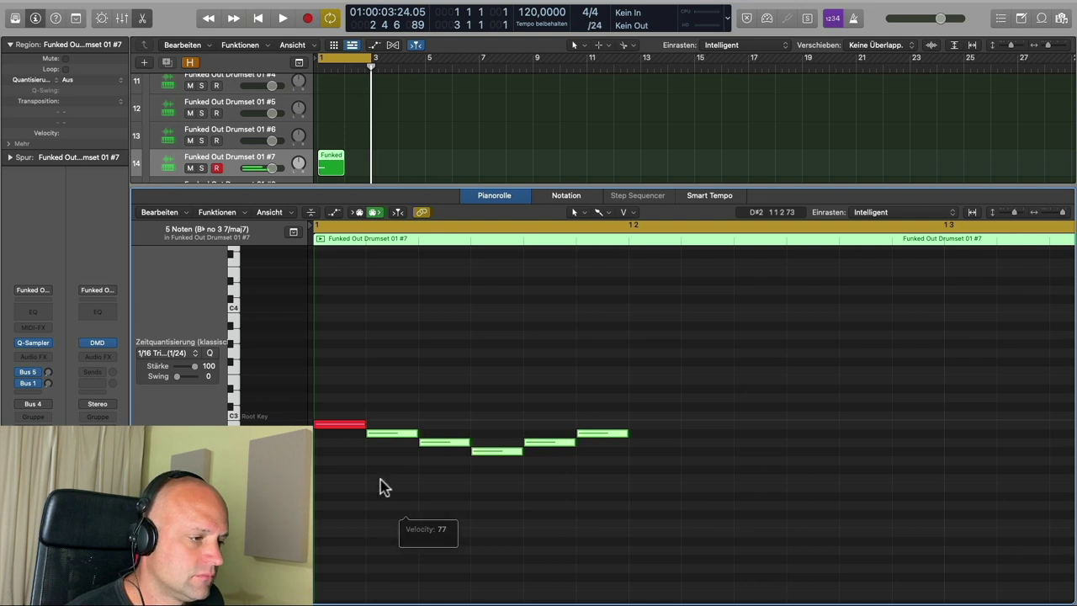
{"action": "left_click_drag", "start_coordinate": [348, 399], "coordinate": [636, 503]}
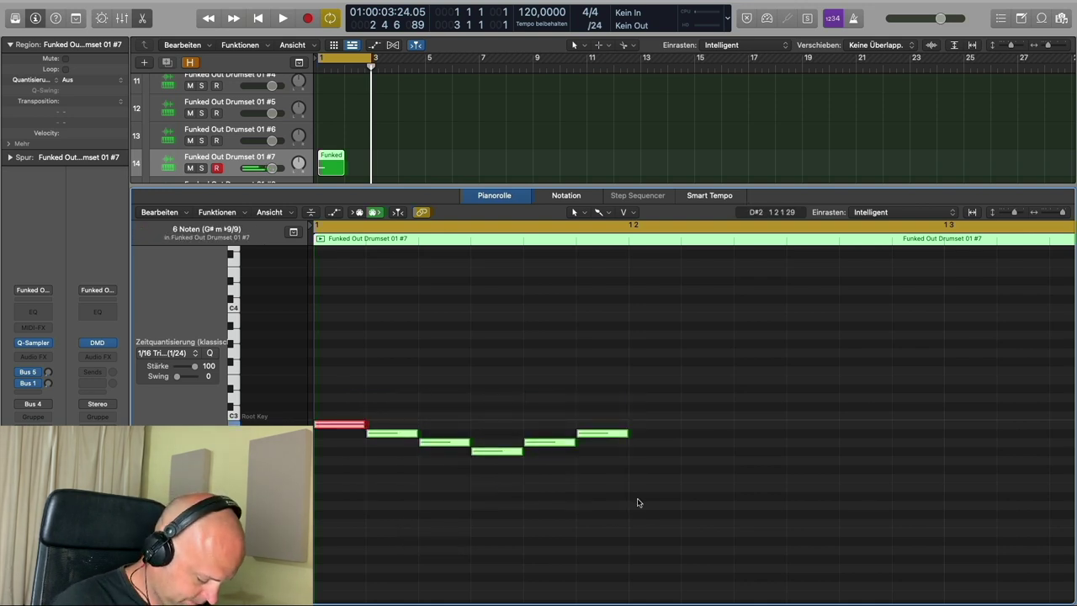
{"action": "key", "text": "super+r"}
{"action": "key", "text": "super+r"}
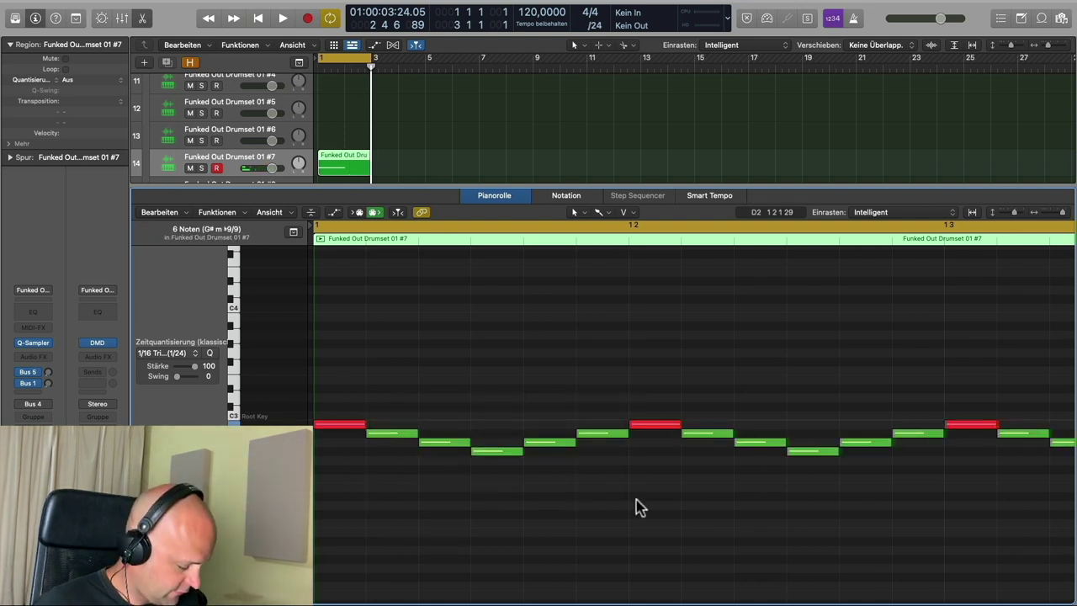
{"action": "scroll", "coordinate": [531, 456], "scroll_direction": "down", "scroll_amount": 5}
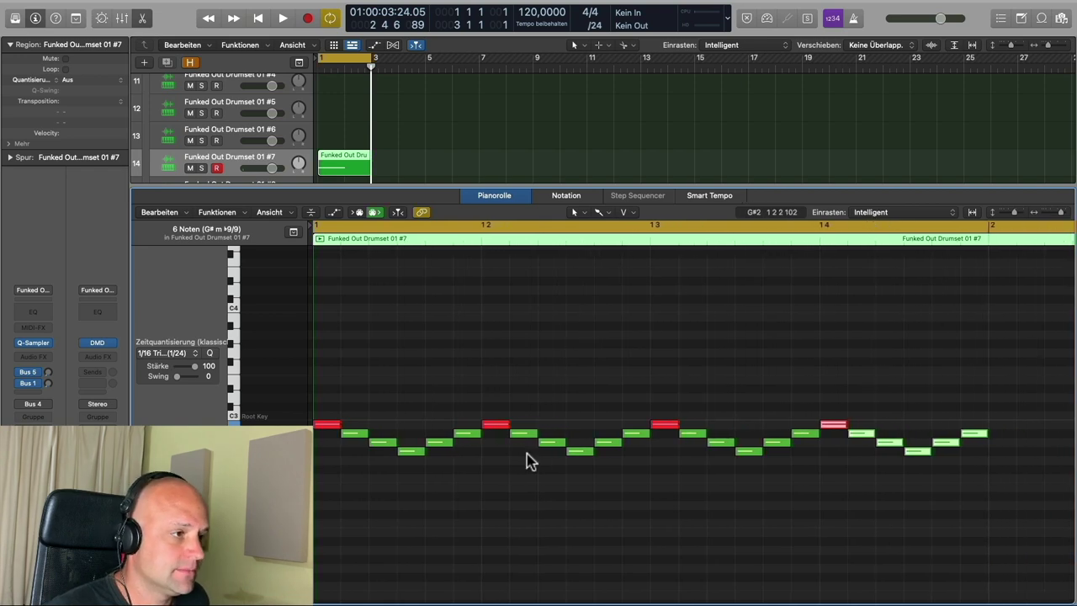
Step: Play the cycle over bar 1, and select and unmute the main drum track's MIDI region to play along
{"action": "key", "text": "space"}
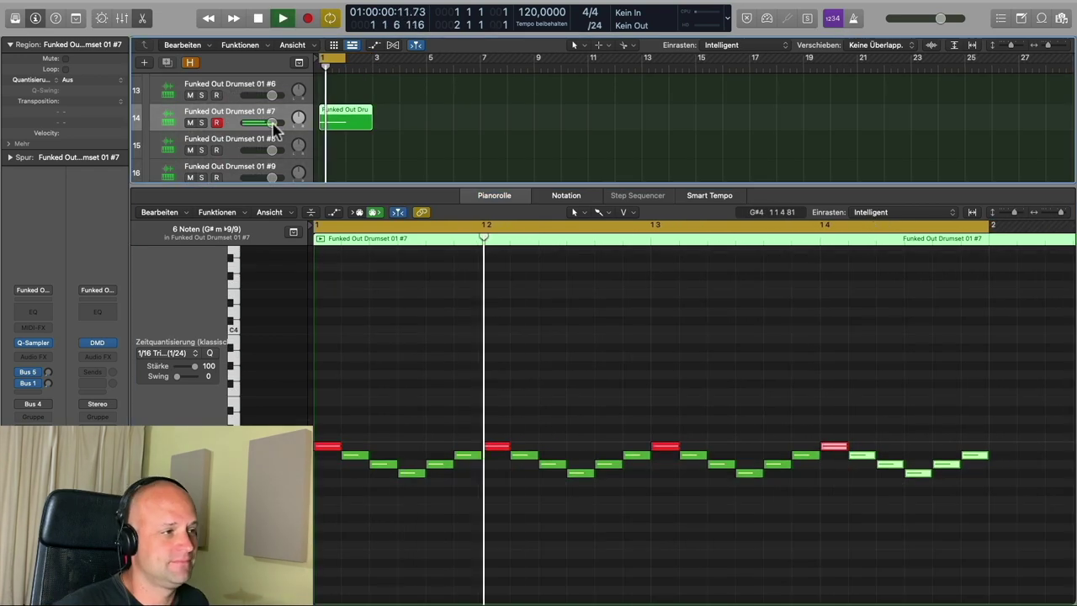
{"action": "scroll", "coordinate": [276, 133], "scroll_direction": "up", "scroll_amount": 6}
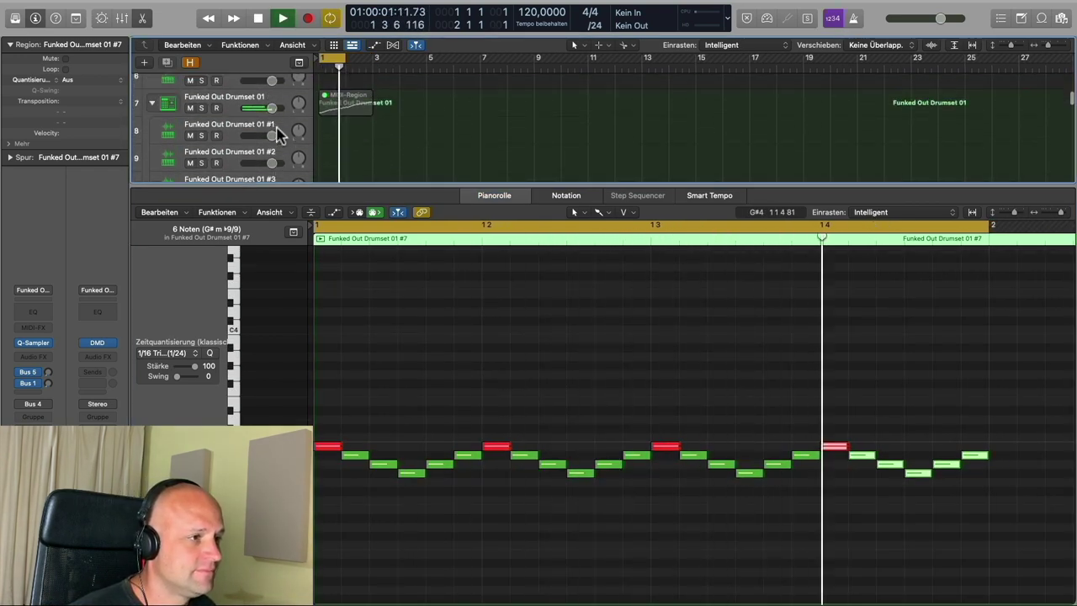
{"action": "scroll", "coordinate": [278, 135], "scroll_direction": "up", "scroll_amount": 2}
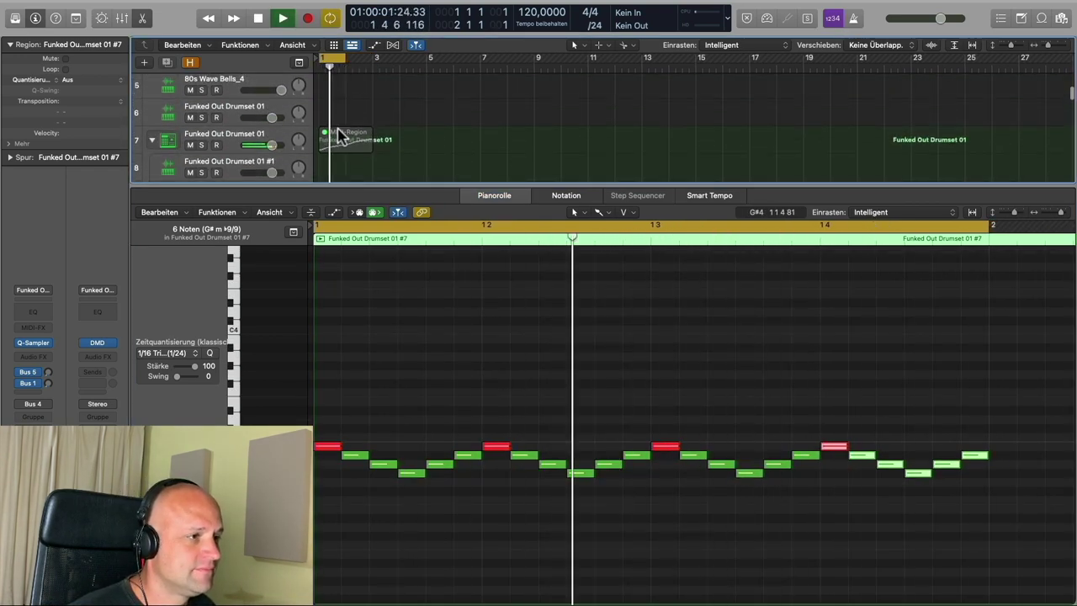
{"action": "left_click", "coordinate": [339, 133]}
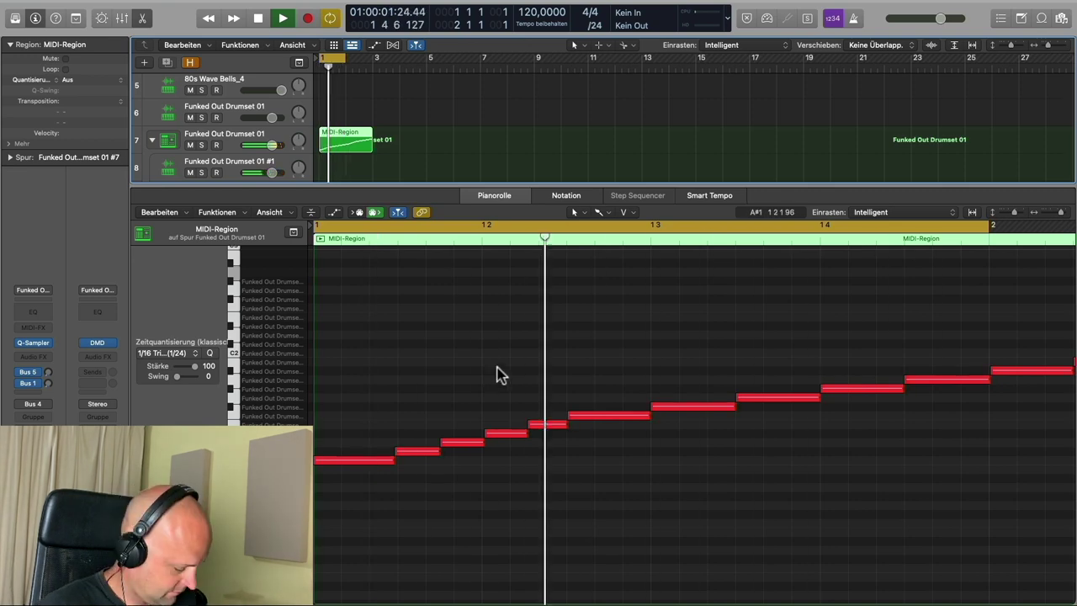
{"action": "scroll", "coordinate": [494, 368], "scroll_direction": "down", "scroll_amount": 5}
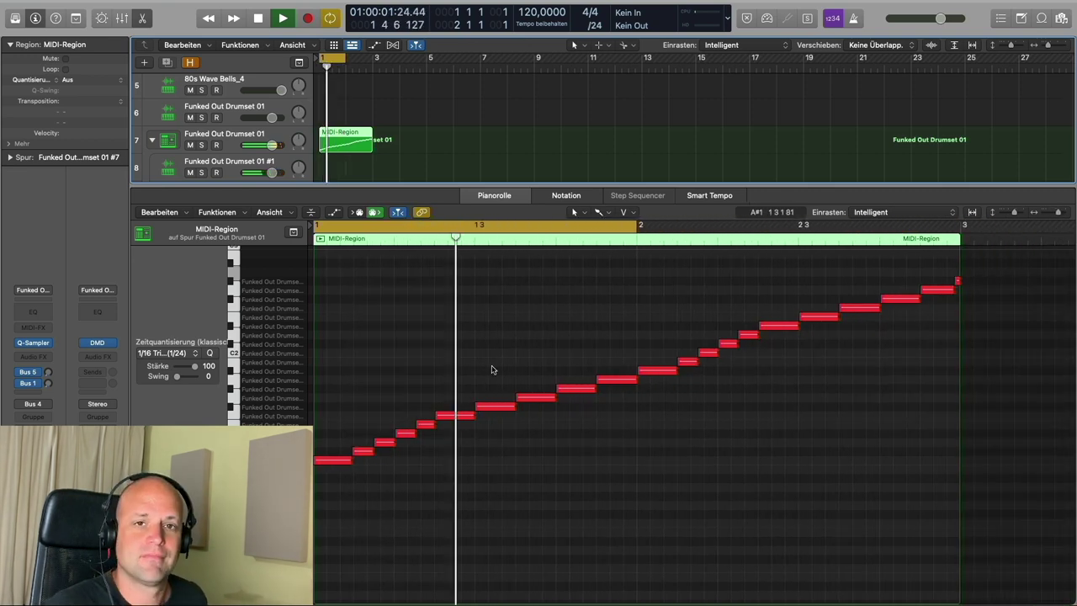